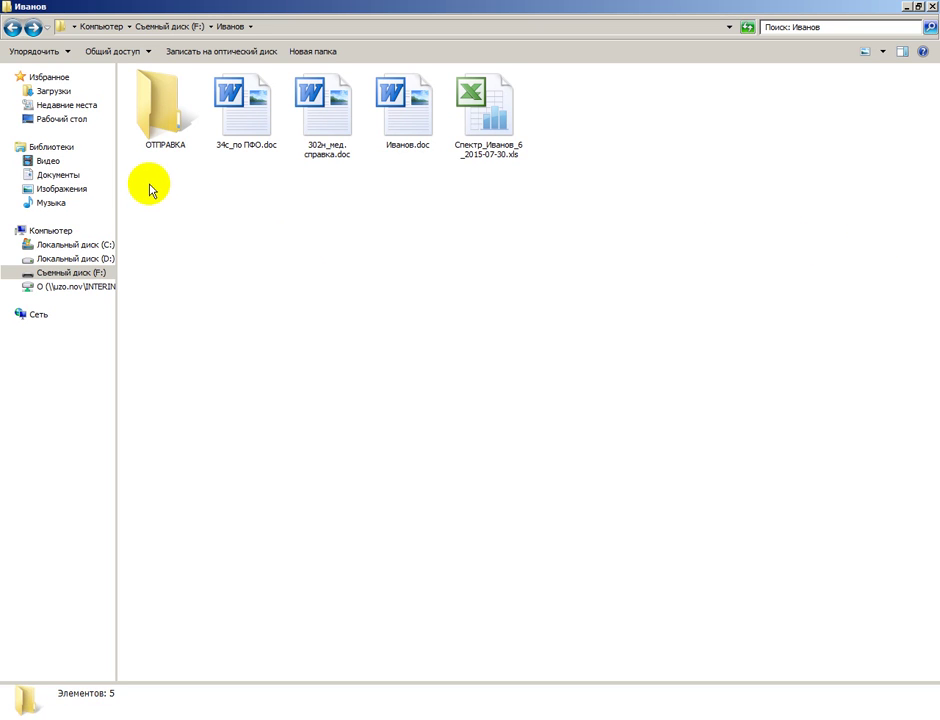
Step: Open the MMPI results workbook dated 2015-07-29 from the ОТПРАВКА folder
click(155, 115)
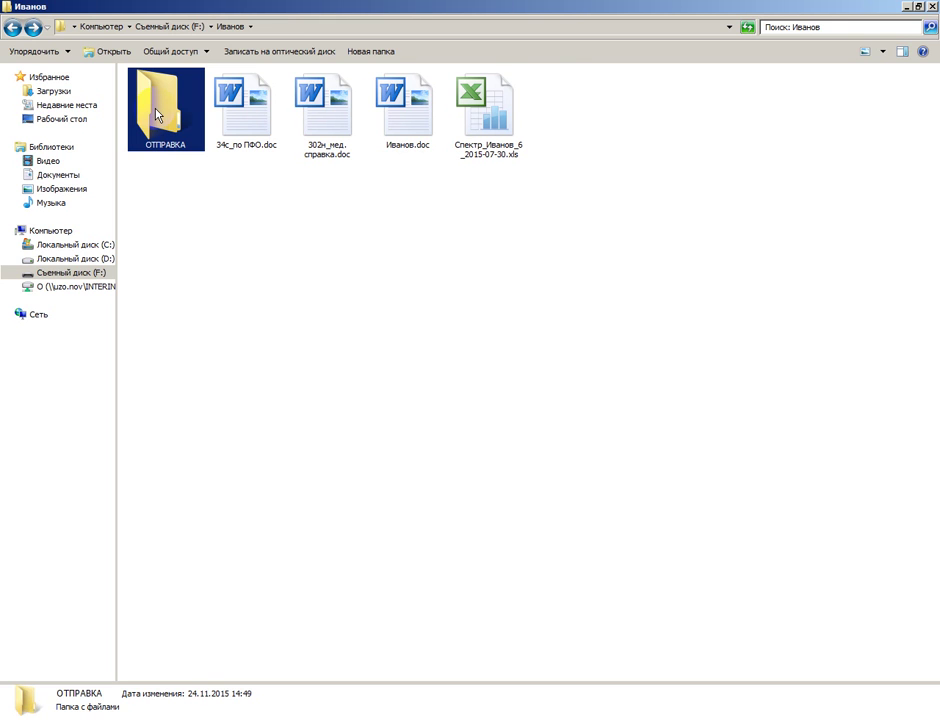
double_click(155, 115)
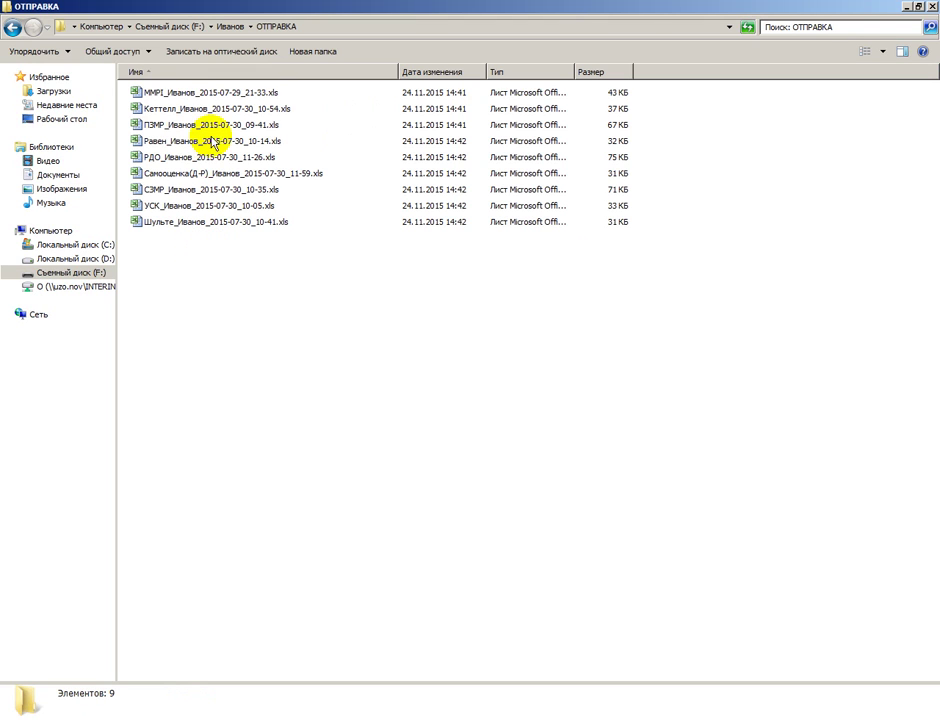
click(213, 98)
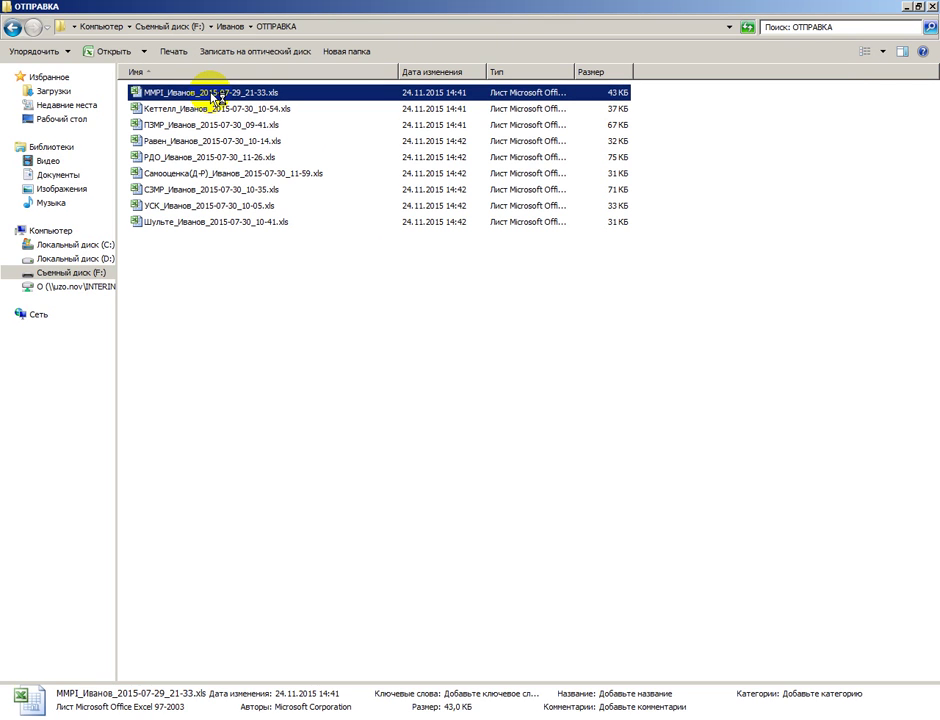
double_click(213, 97)
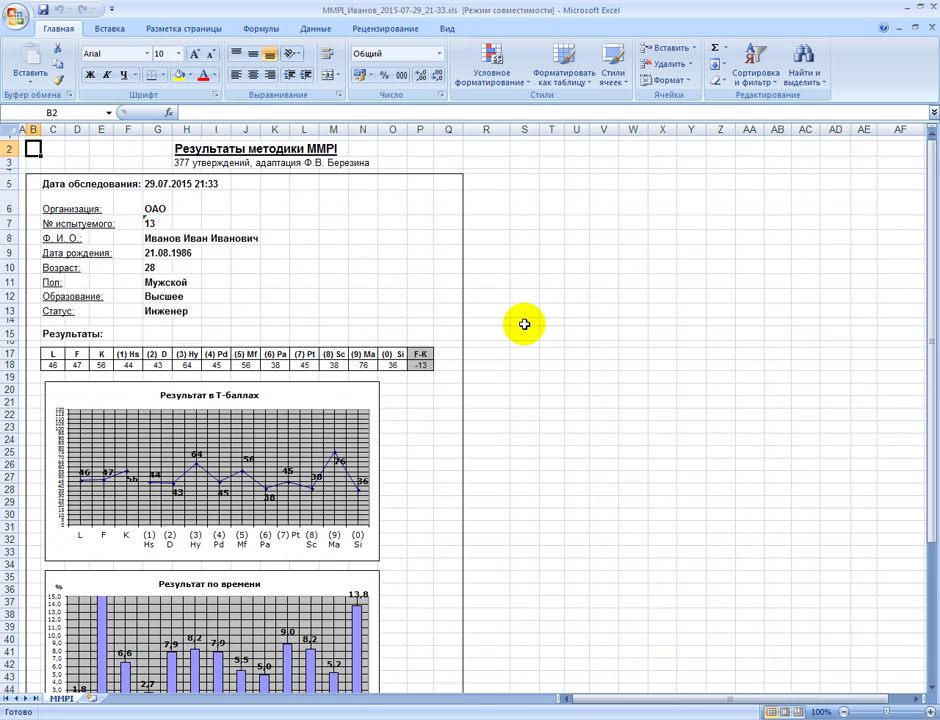
Step: Examine the MMPI results tables, charts and signature area, and close the workbook
scroll(524, 324, down, 5)
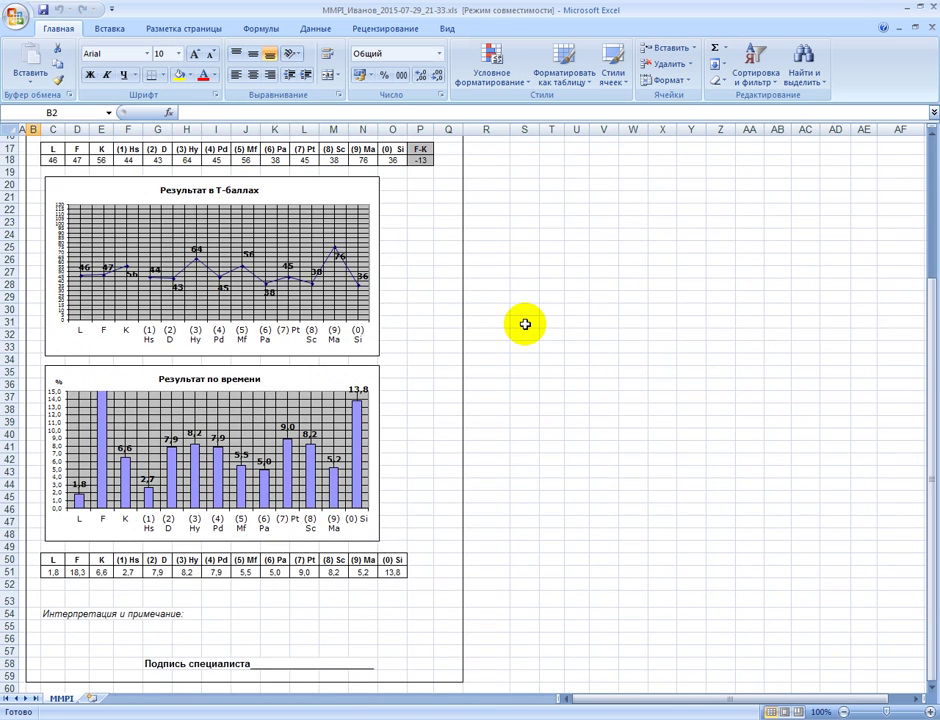
scroll(524, 324, up, 5)
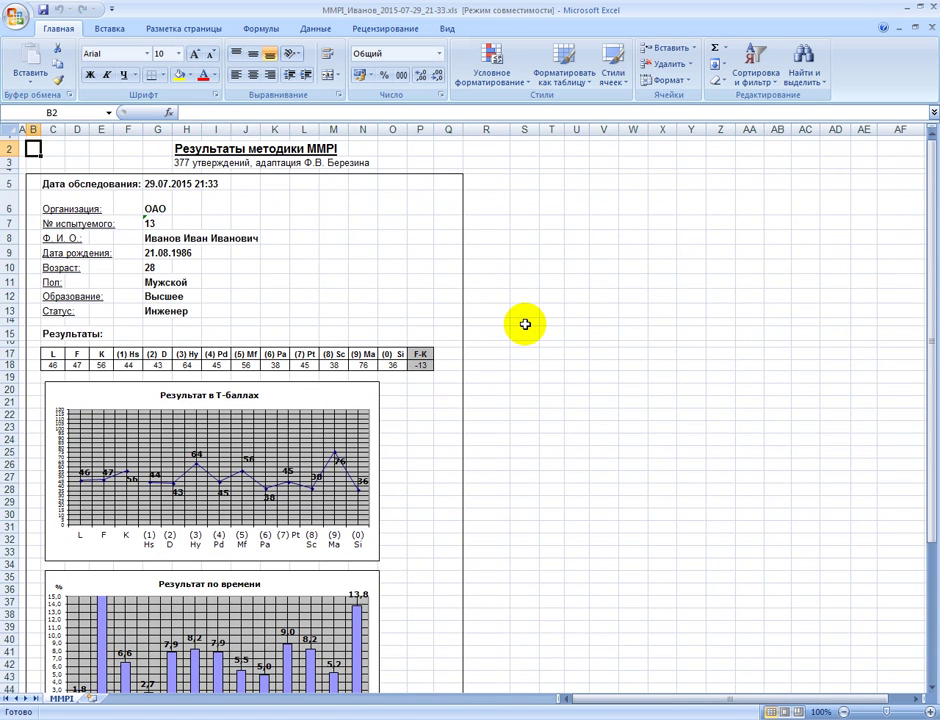
scroll(524, 324, down, 2)
scroll(524, 324, down, 2)
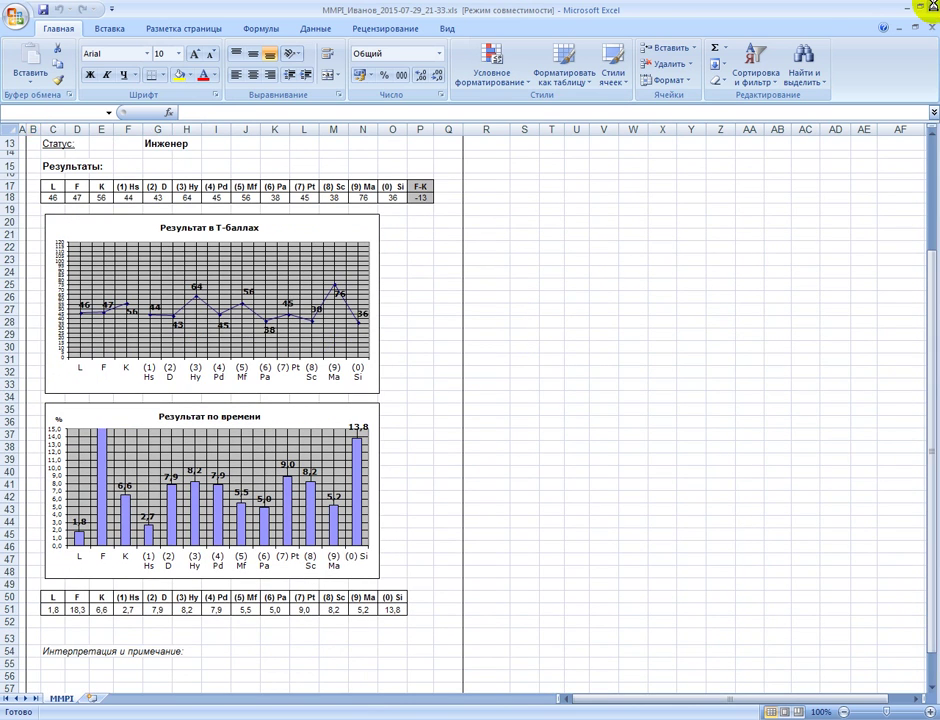
click(928, 7)
Step: Open the Кеттелл results workbook, examine its score table, chart and signature line, and close it
click(190, 110)
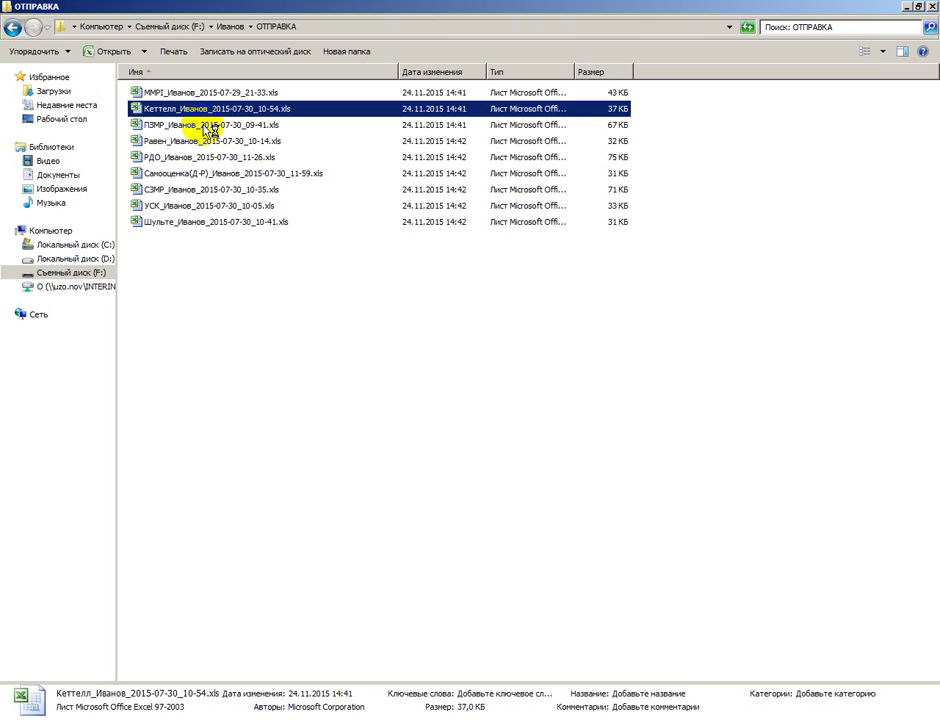
key(Return)
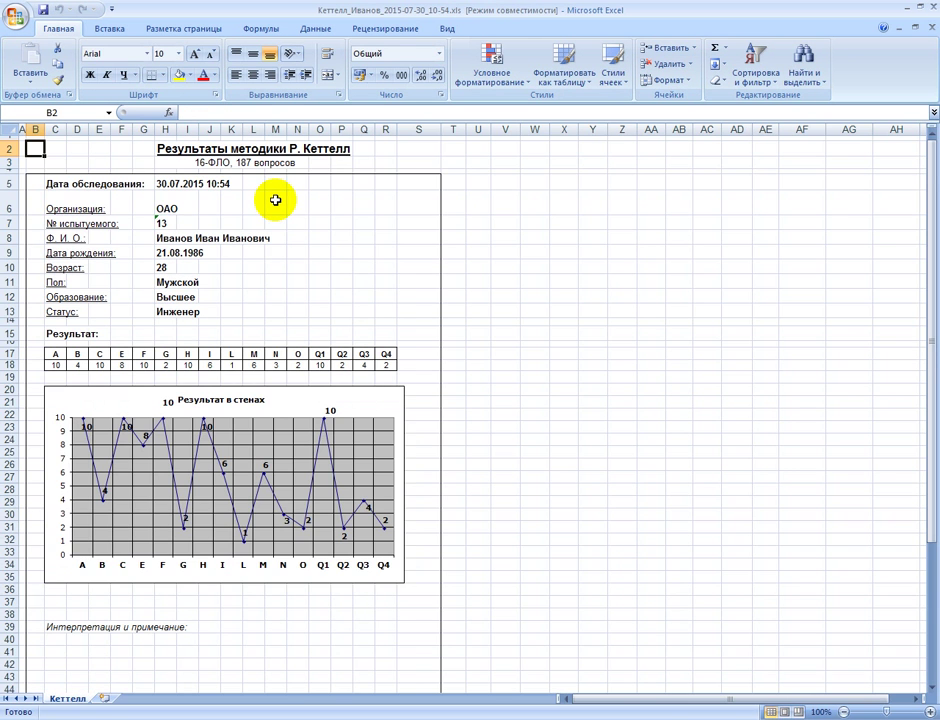
scroll(275, 200, down, 1)
scroll(275, 200, down, 2)
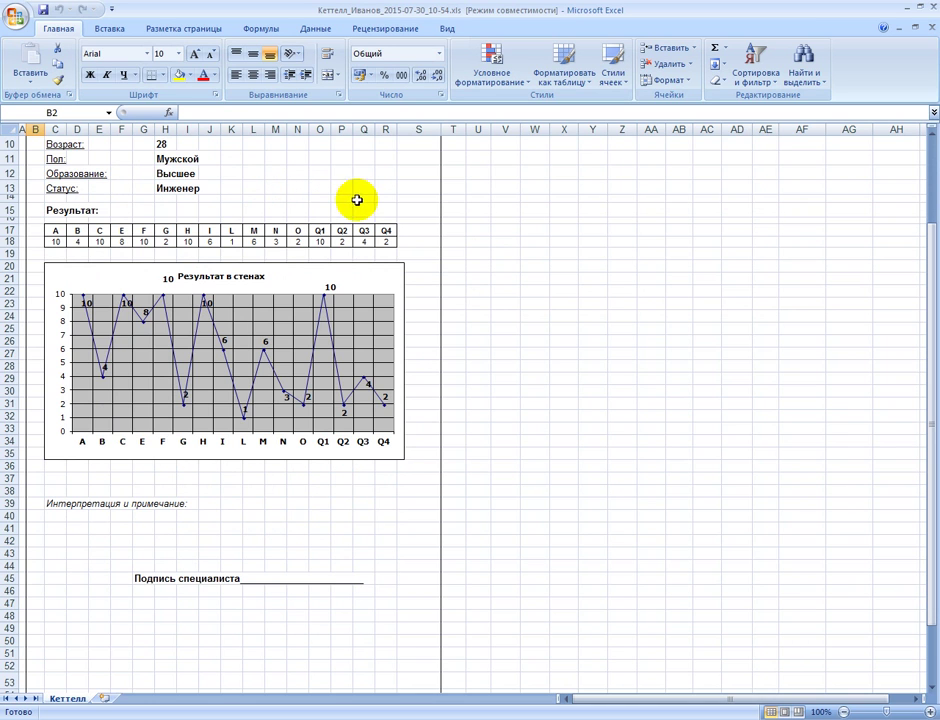
scroll(400, 195, up, 1)
scroll(628, 188, up, 2)
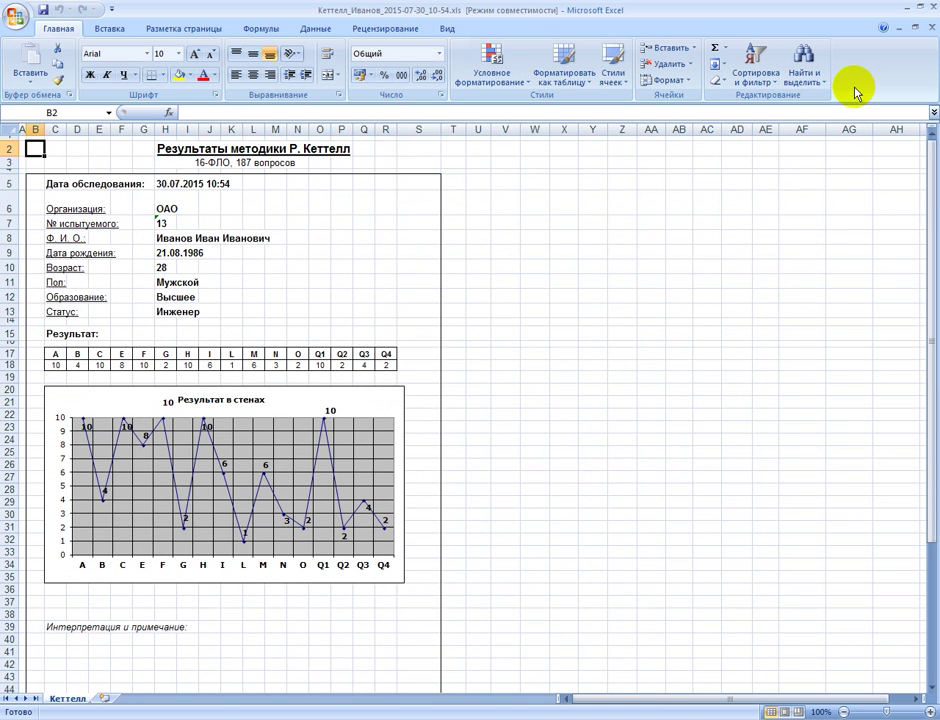
click(933, 8)
Step: Highlight all the test result workbooks in the ОТПРАВКА folder and return to the parent folder
click(226, 243)
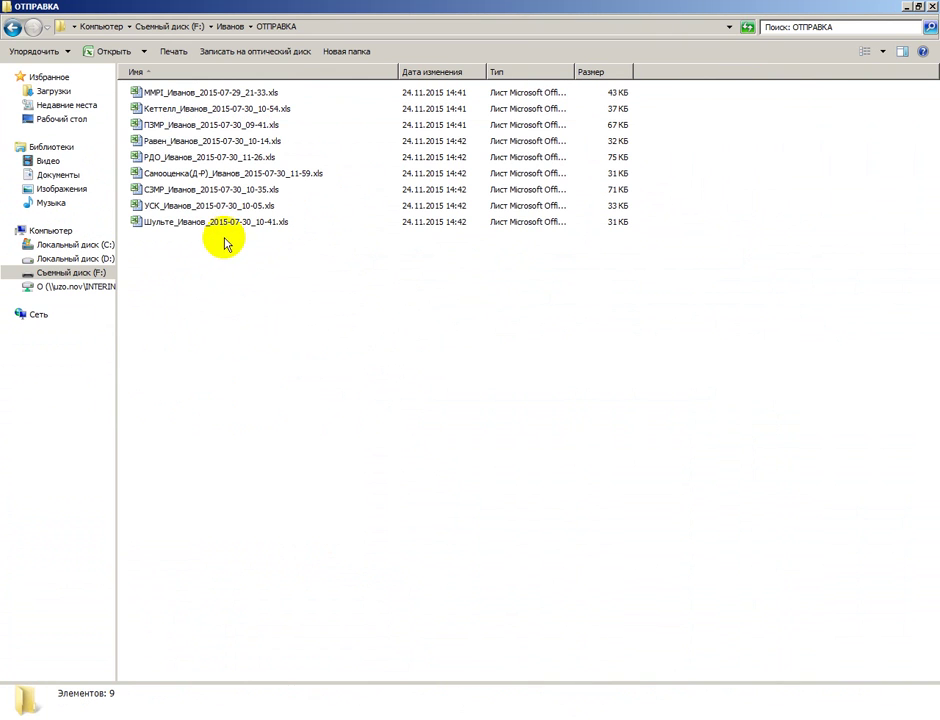
drag(128, 88, 151, 234)
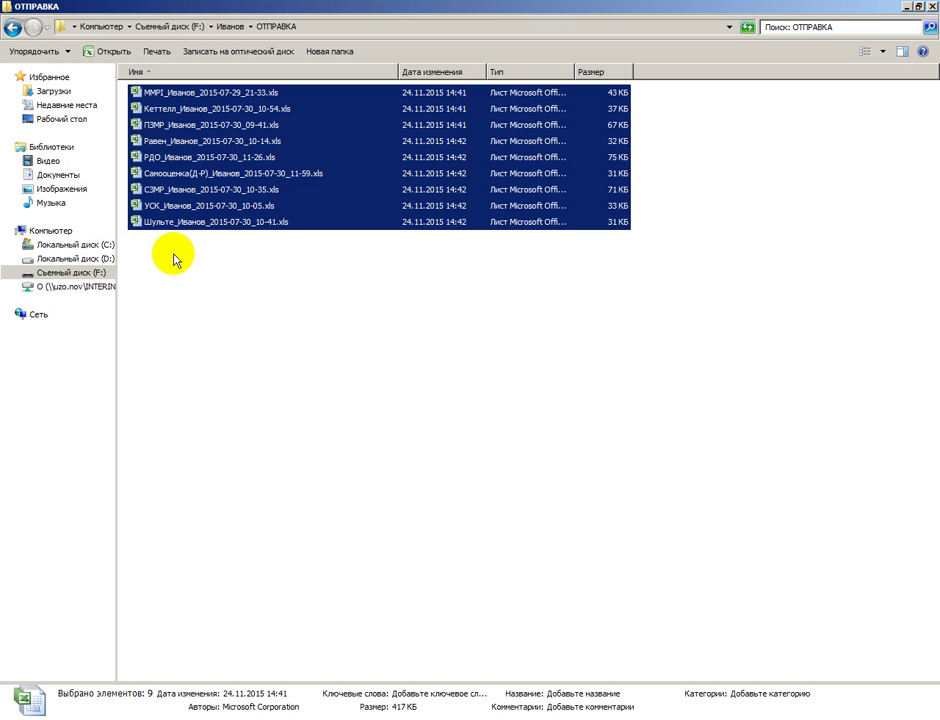
click(174, 260)
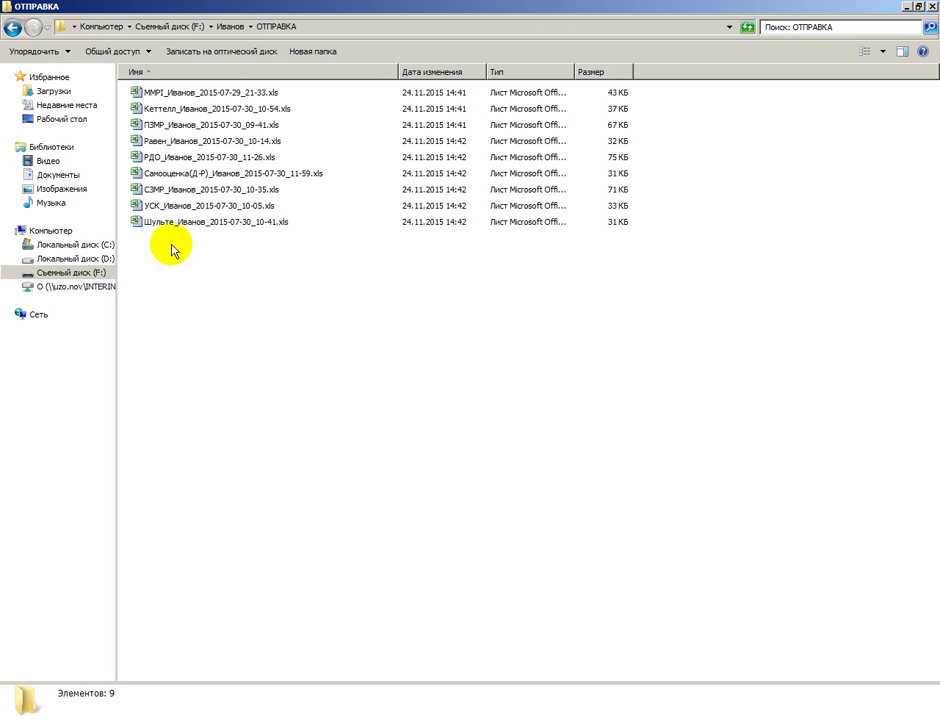
click(13, 31)
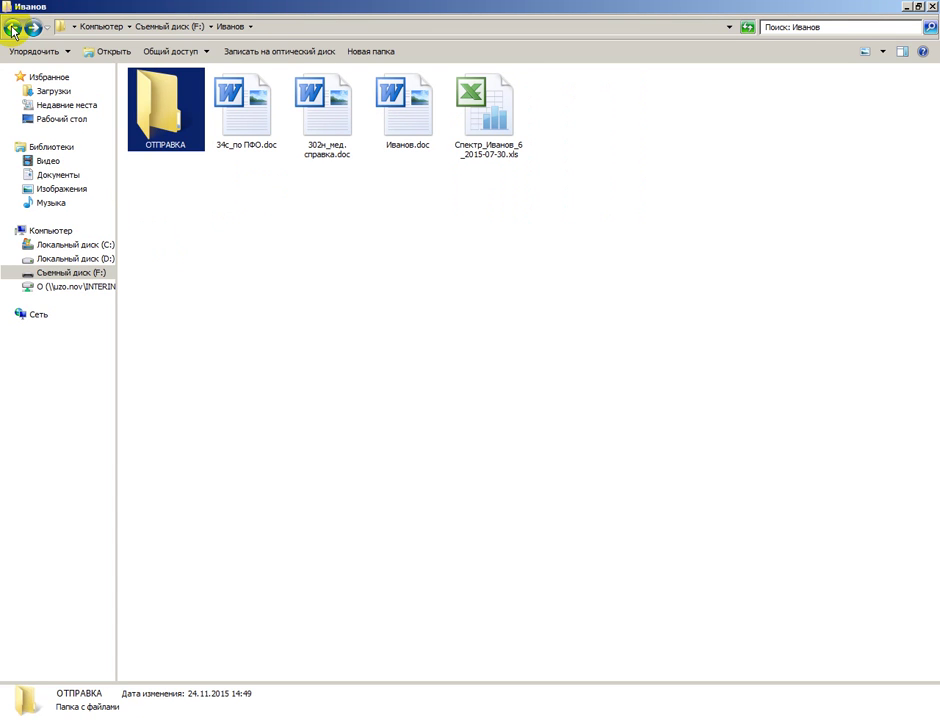
click(360, 175)
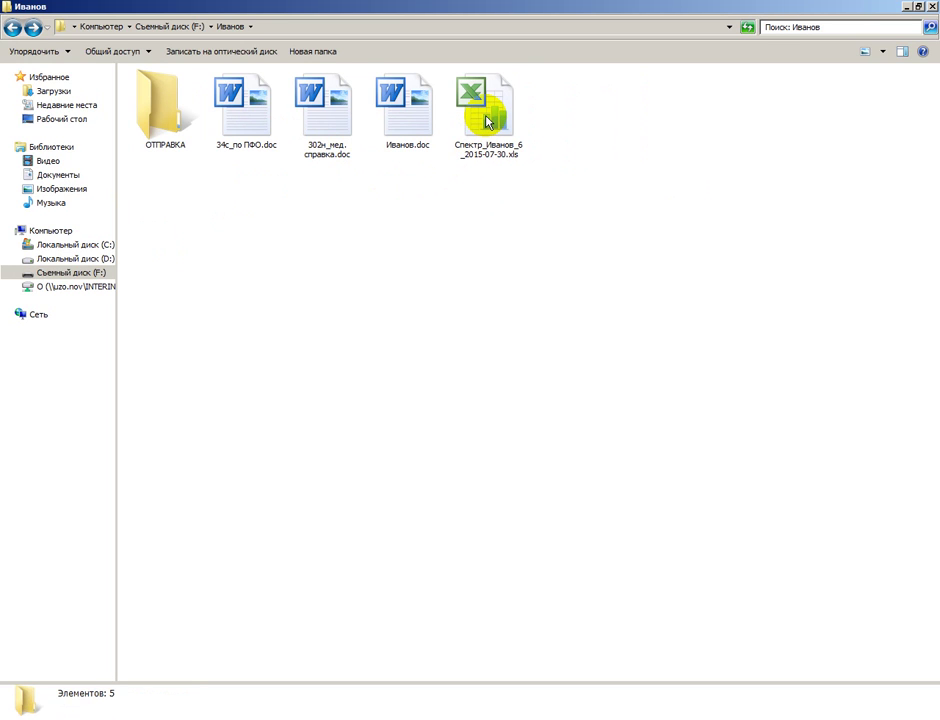
Step: Open the Спектр workbook, read its automated conclusion sheet, and close it
double_click(486, 119)
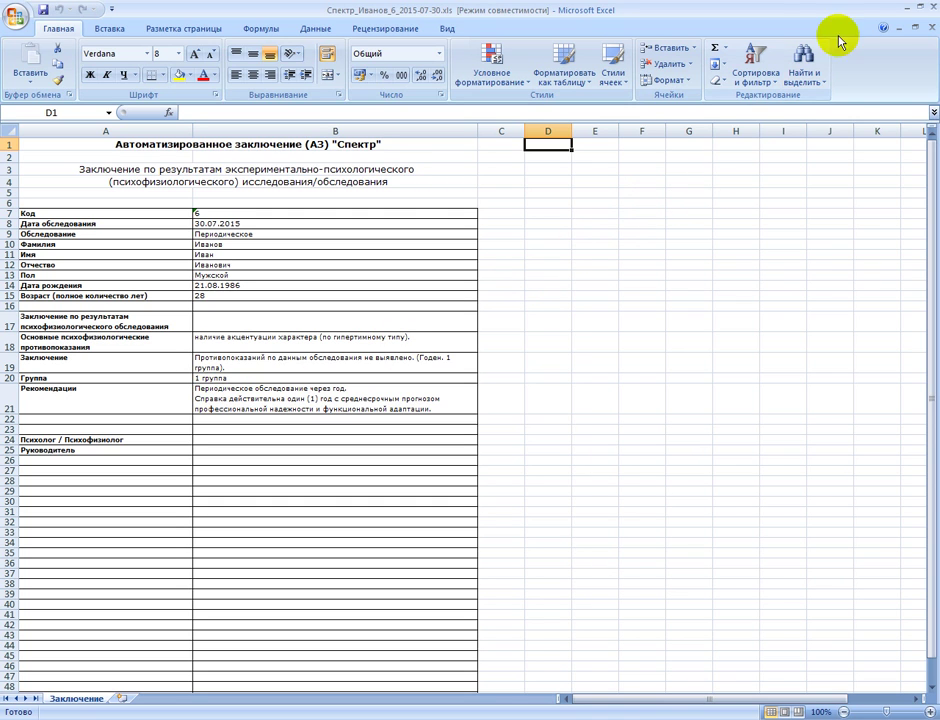
click(932, 10)
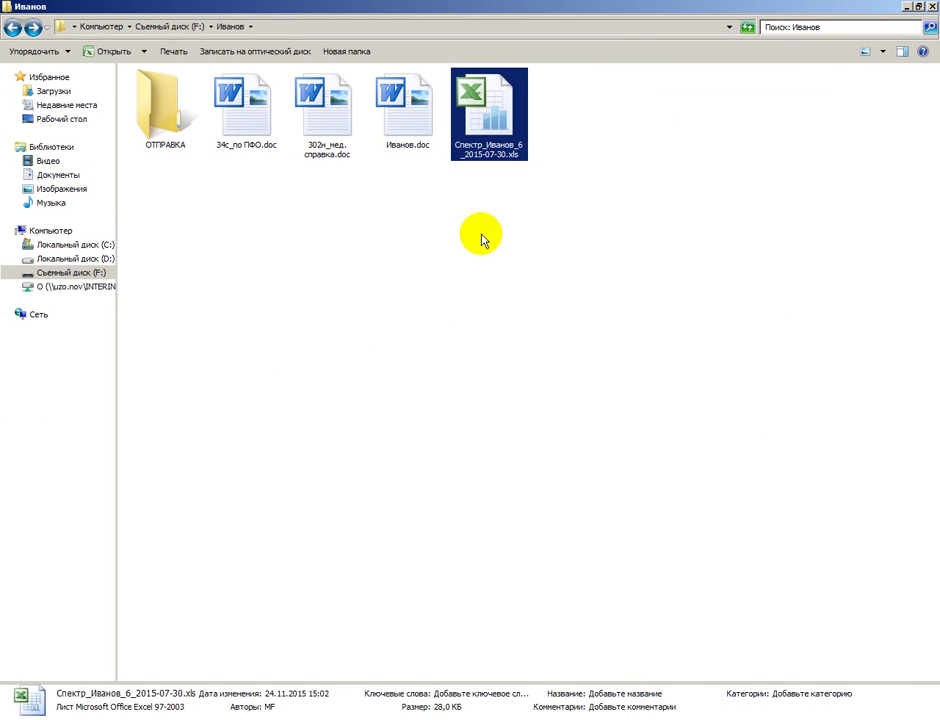
click(436, 272)
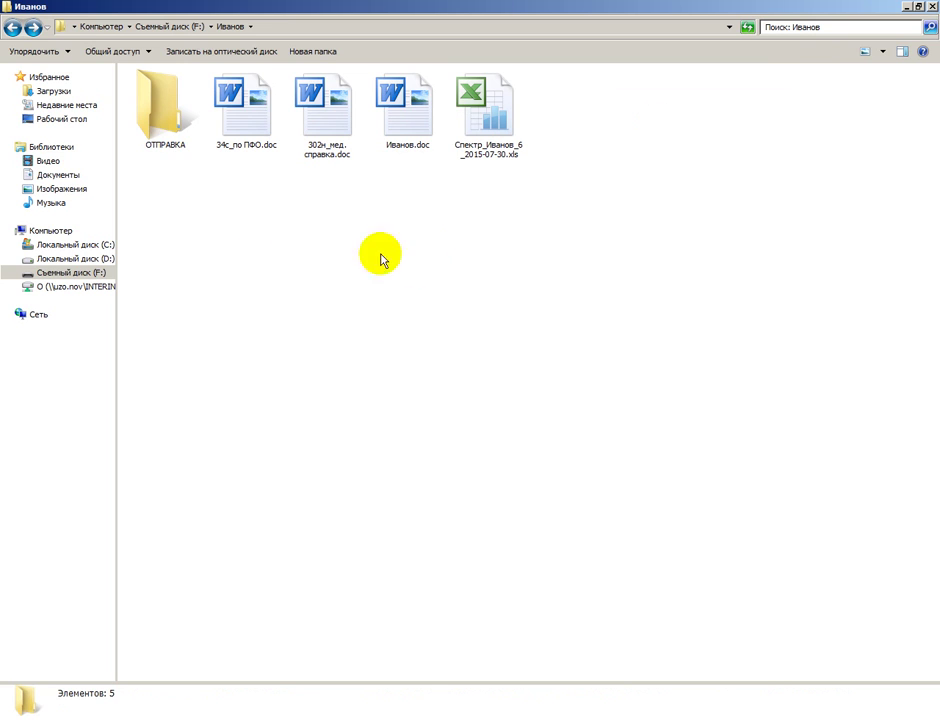
Step: Open 34с_по ПФО.doc, examine the blank psychophysiological examination form from header to signatures, and close it
double_click(249, 106)
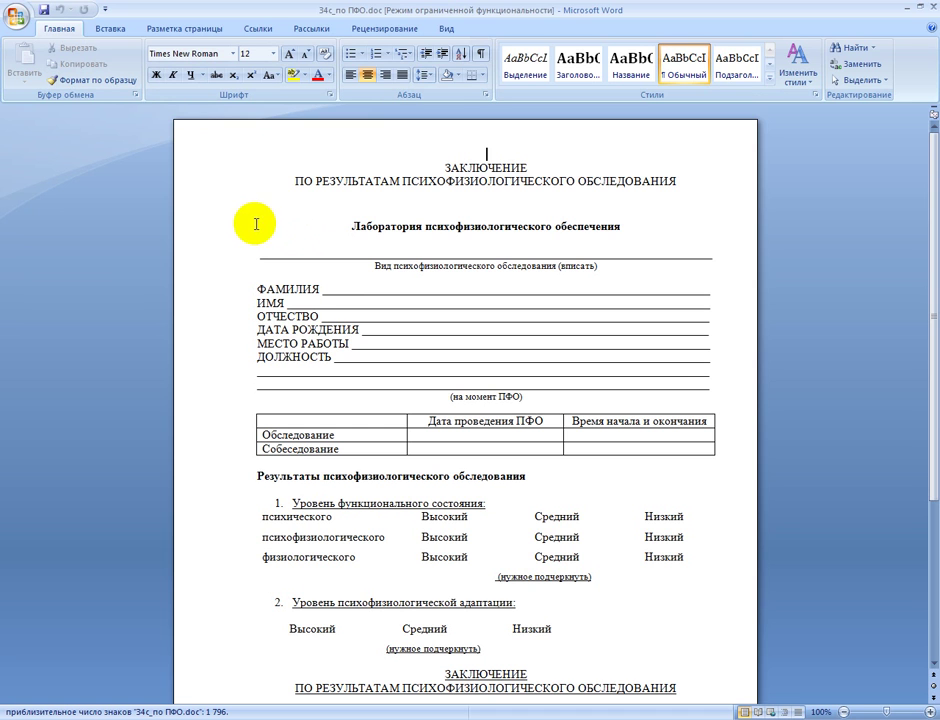
scroll(260, 265, down, 1)
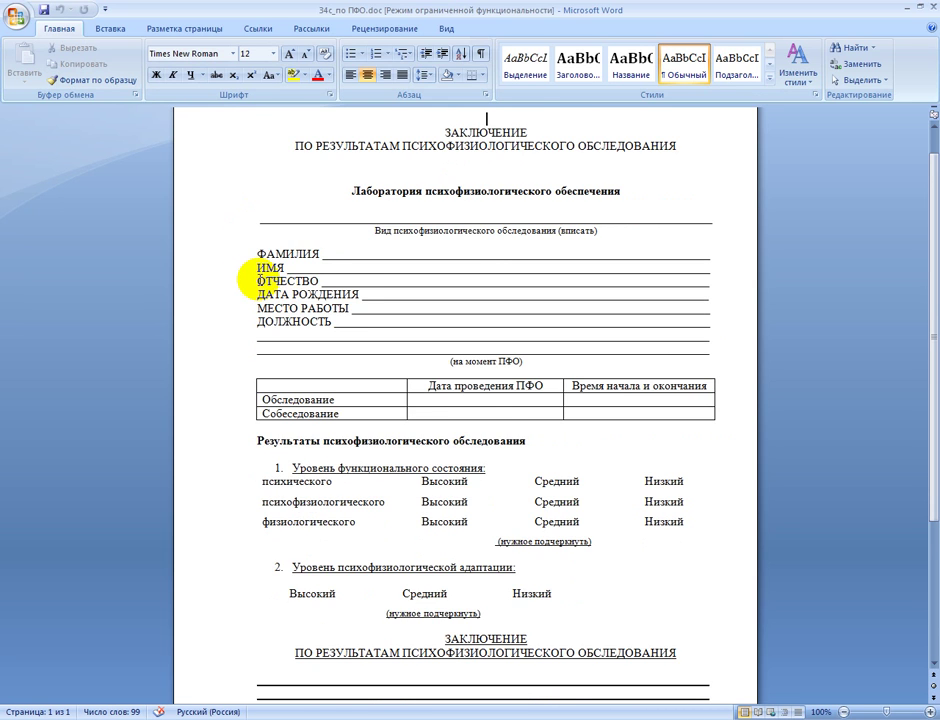
scroll(245, 268, down, 2)
scroll(237, 272, down, 1)
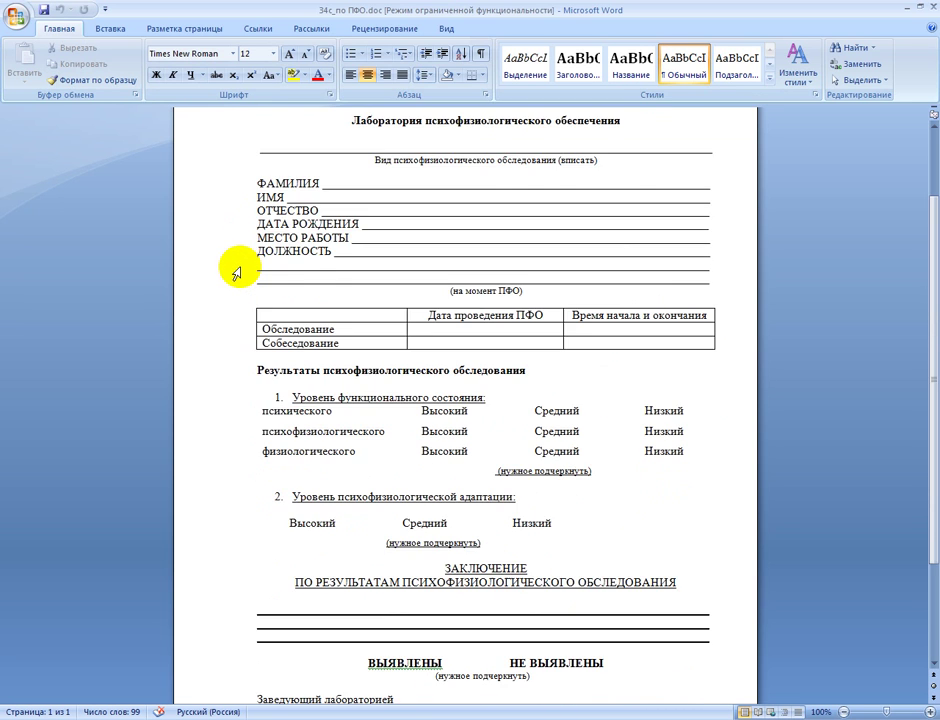
scroll(237, 270, down, 1)
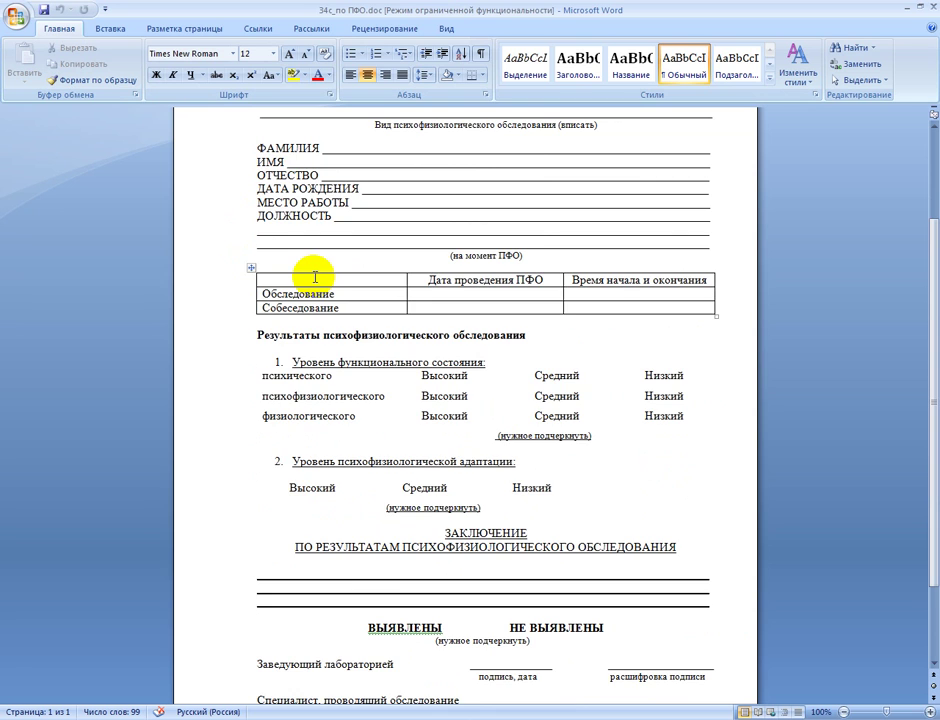
scroll(290, 280, down, 3)
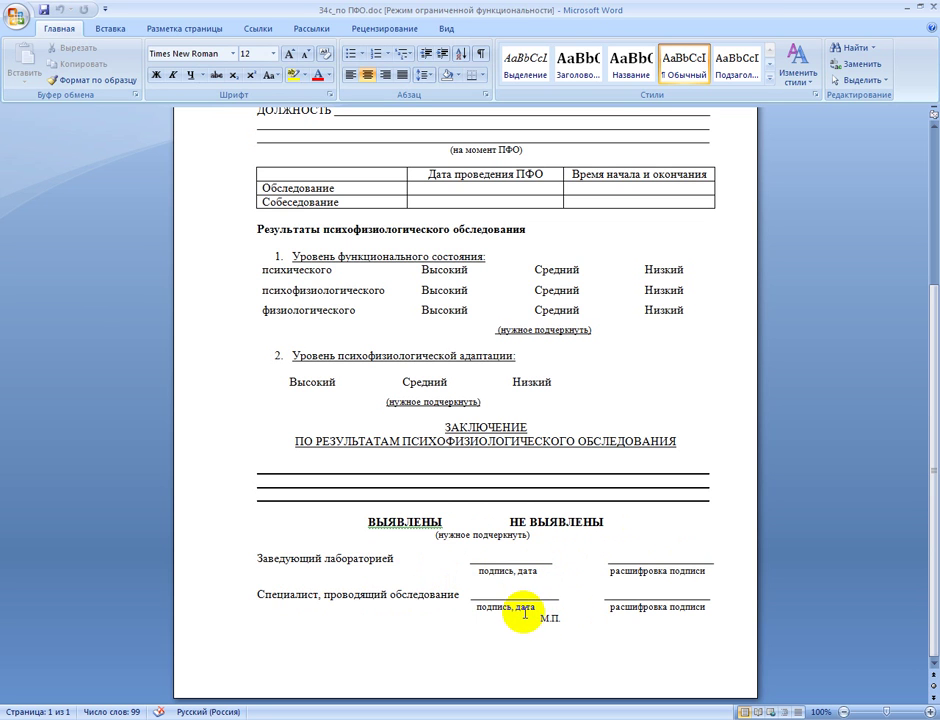
scroll(487, 580, up, 5)
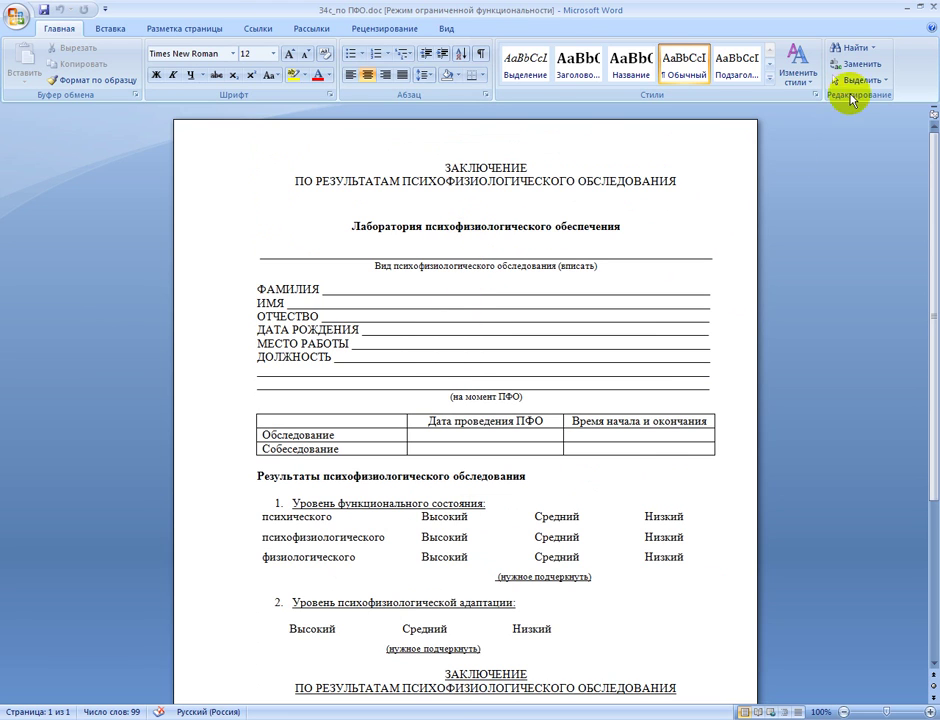
click(928, 7)
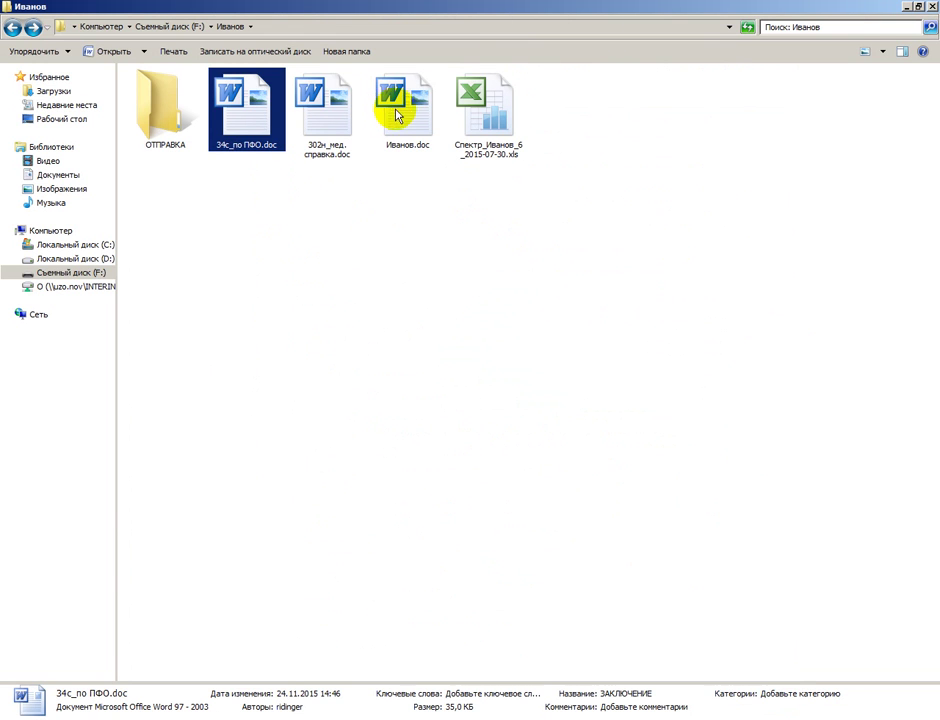
click(160, 113)
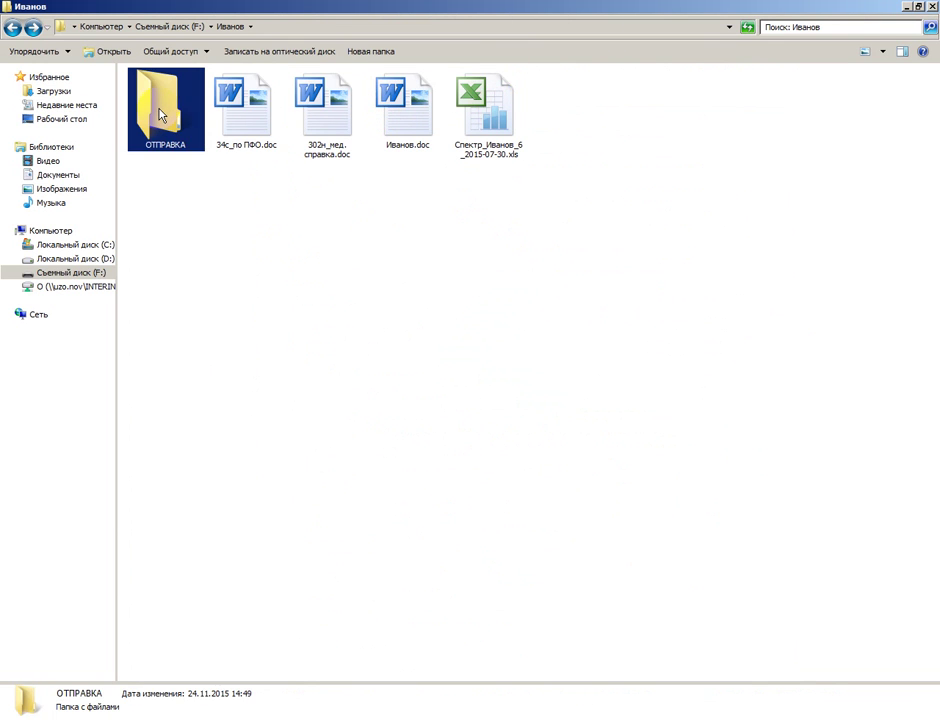
click(489, 108)
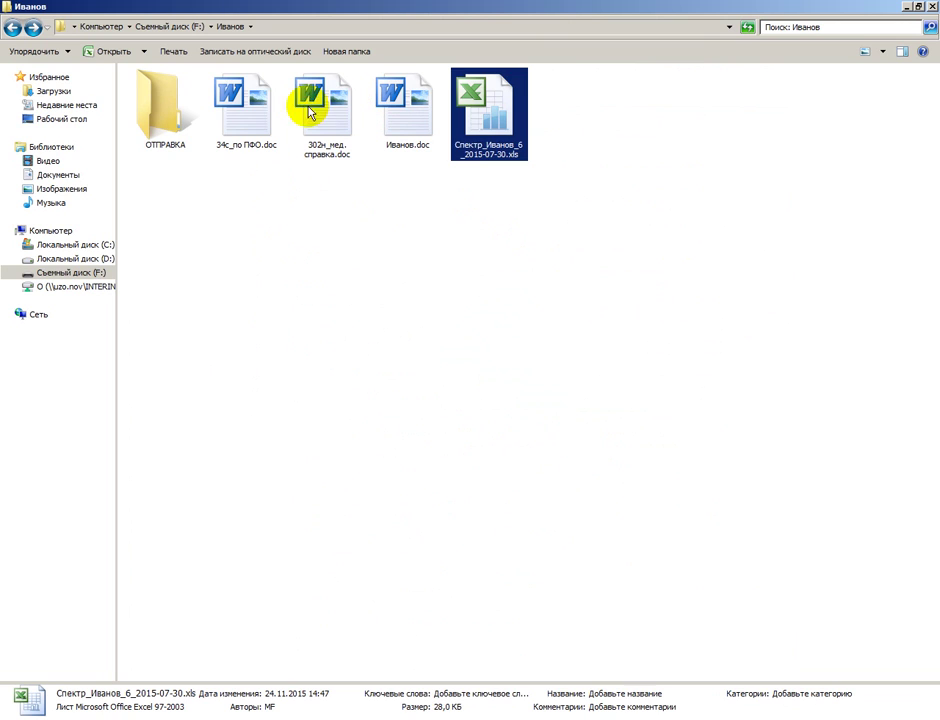
click(249, 110)
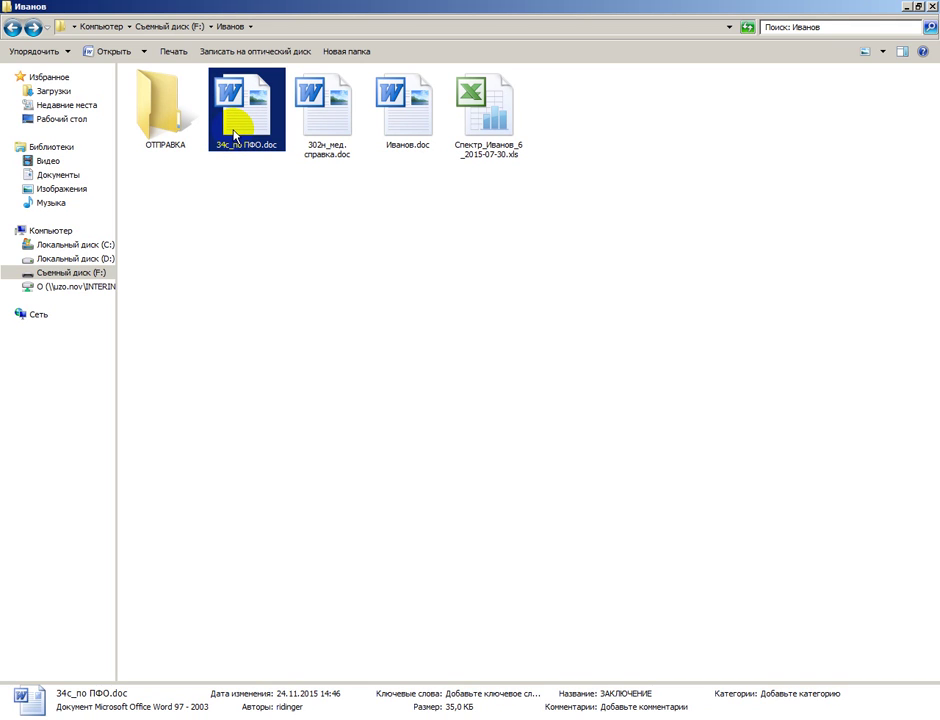
Step: Open the conclusion document named after the examinee and review its personal data, examination times, assessed levels and conclusion
click(396, 114)
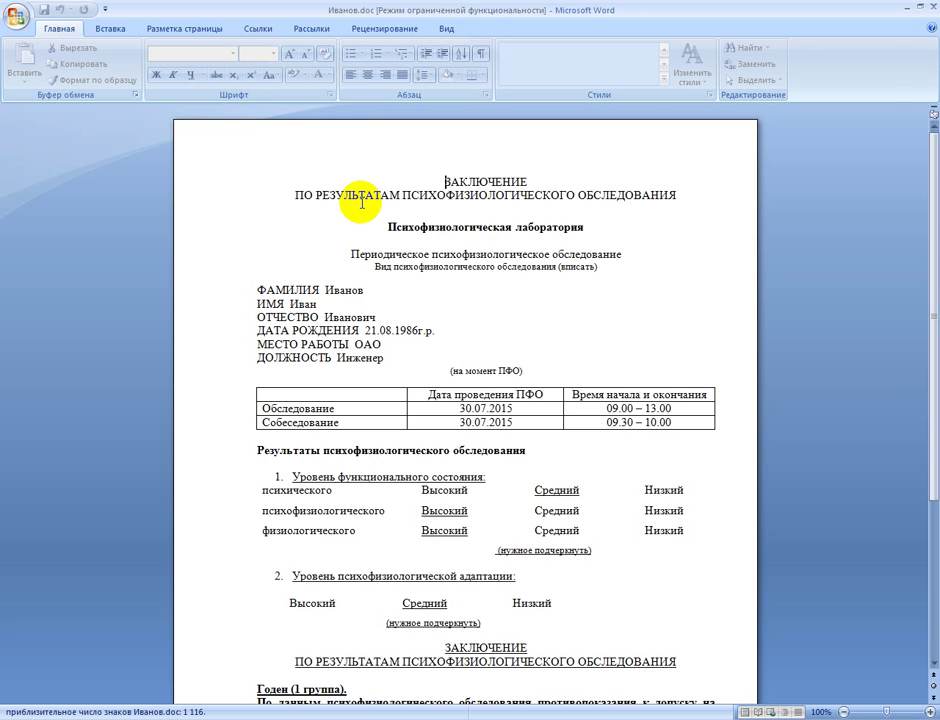
scroll(359, 195, down, 2)
double_click(343, 219)
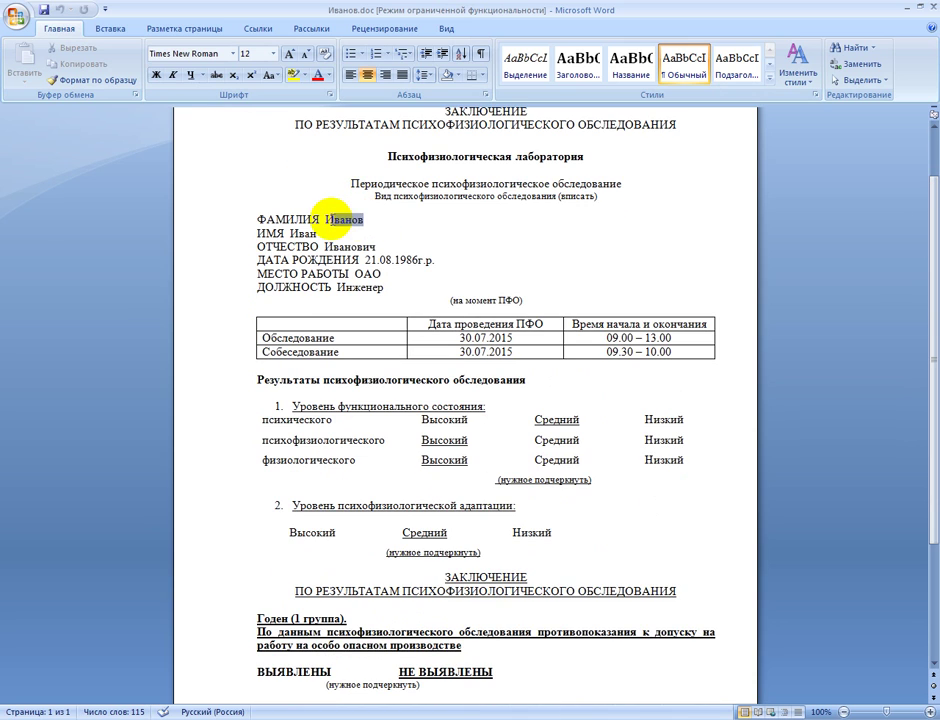
double_click(303, 233)
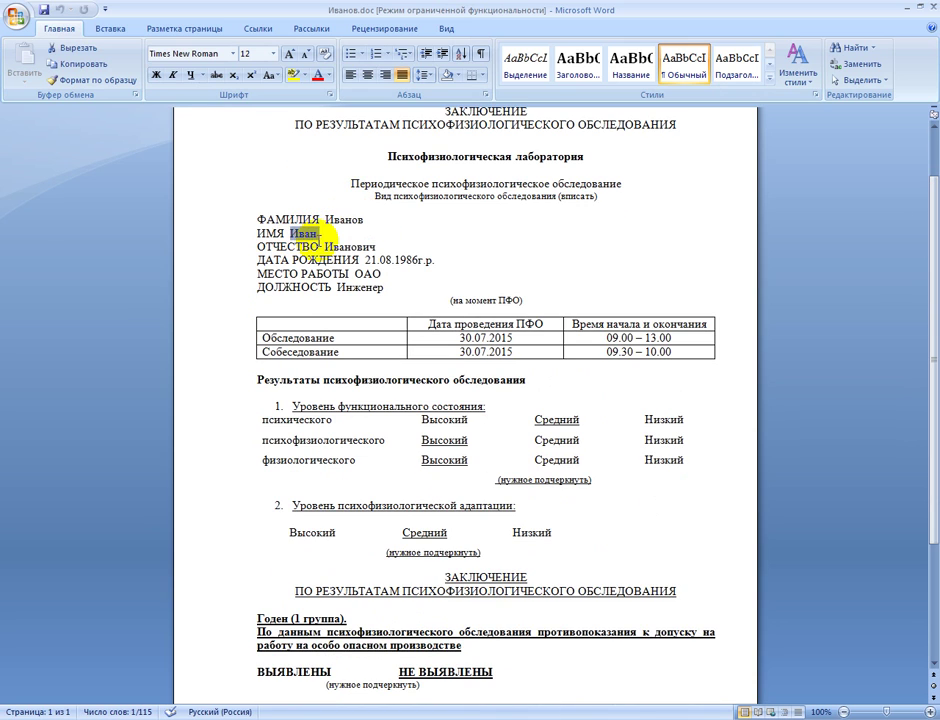
double_click(370, 246)
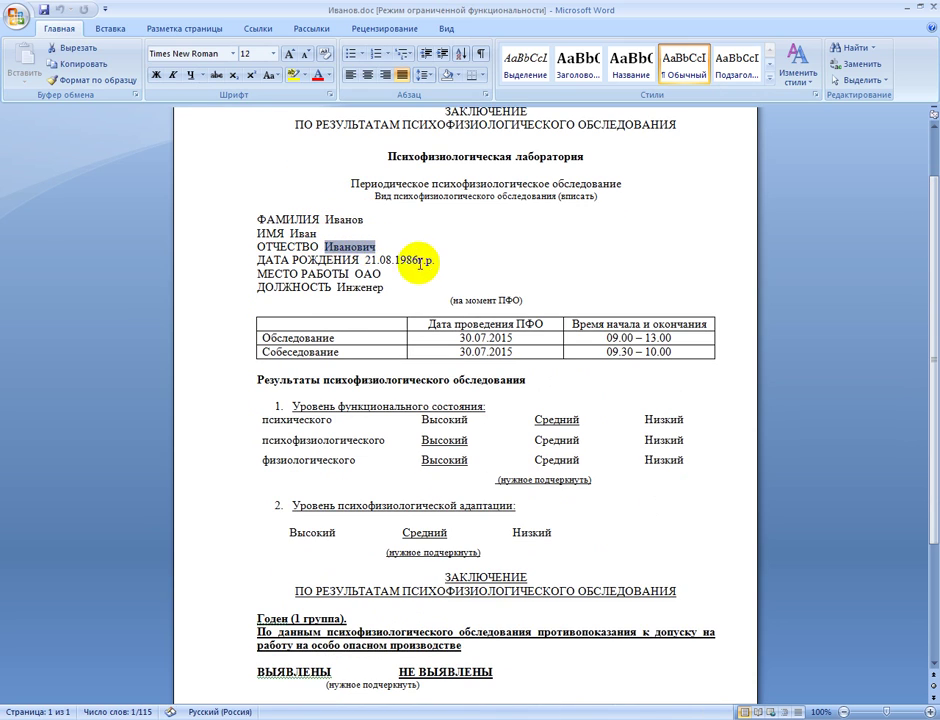
scroll(388, 273, down, 2)
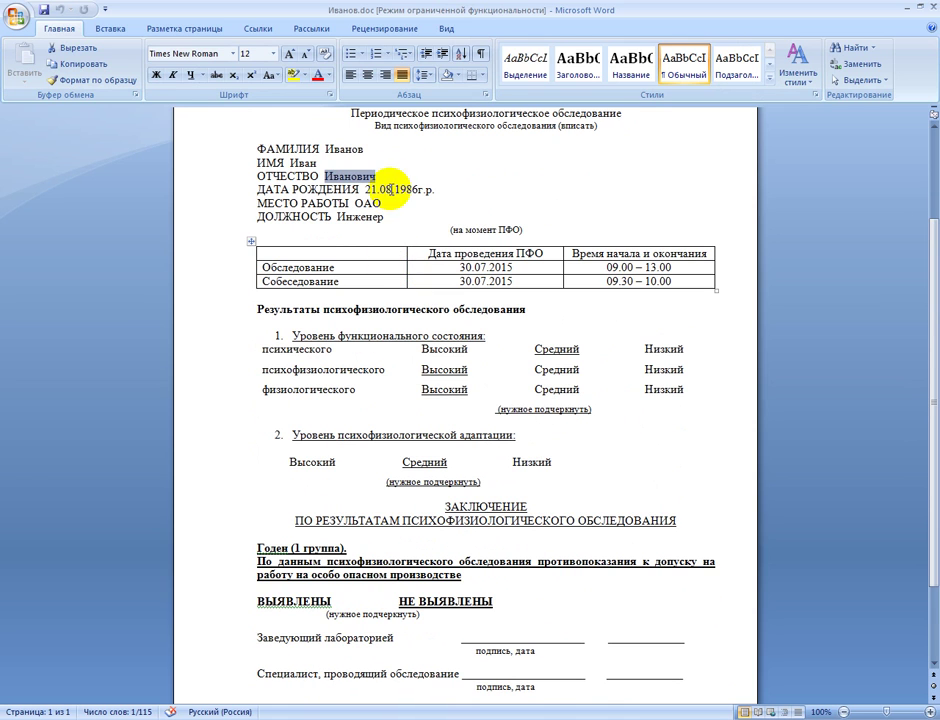
scroll(395, 217, down, 2)
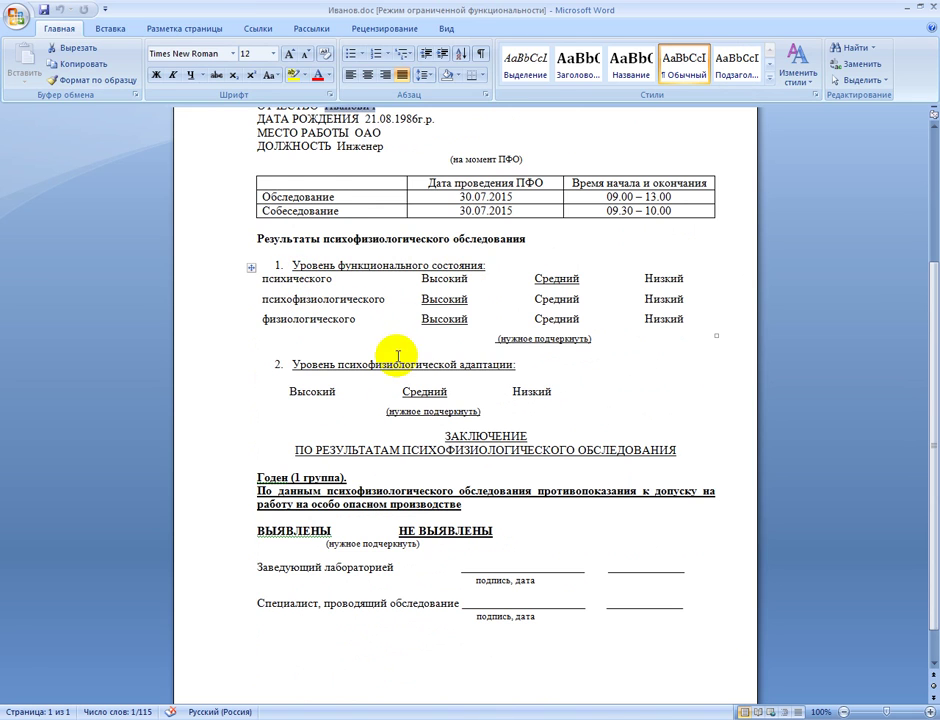
Step: Review the adaptation level, conclusion and signature lines in the examinee's conclusion document, clear the text selection, and close the document
click(313, 393)
key(ctrl+u)
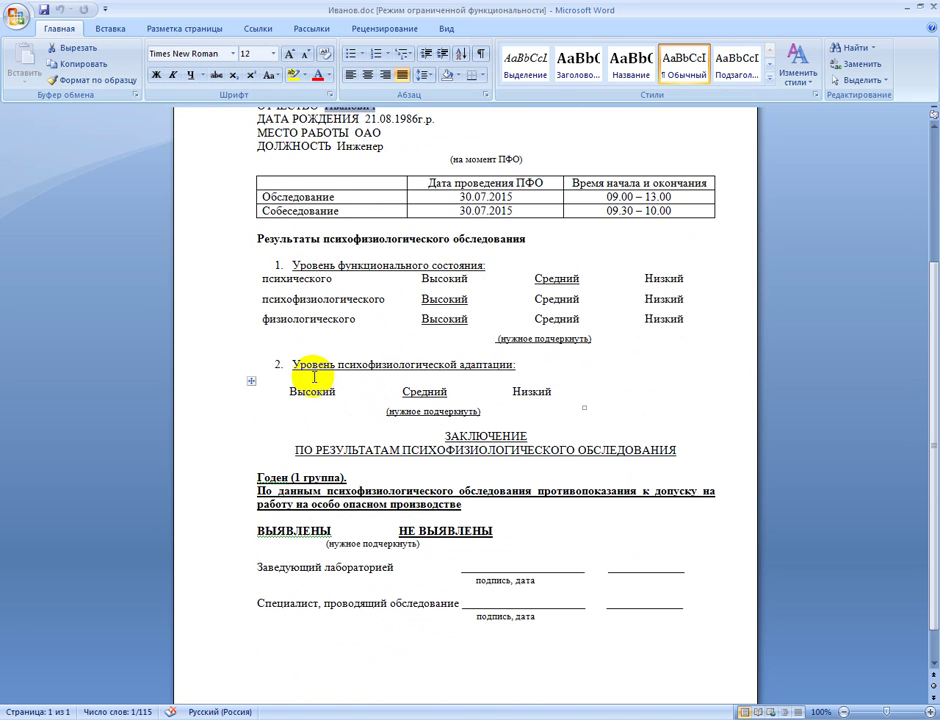
scroll(400, 412, down, 2)
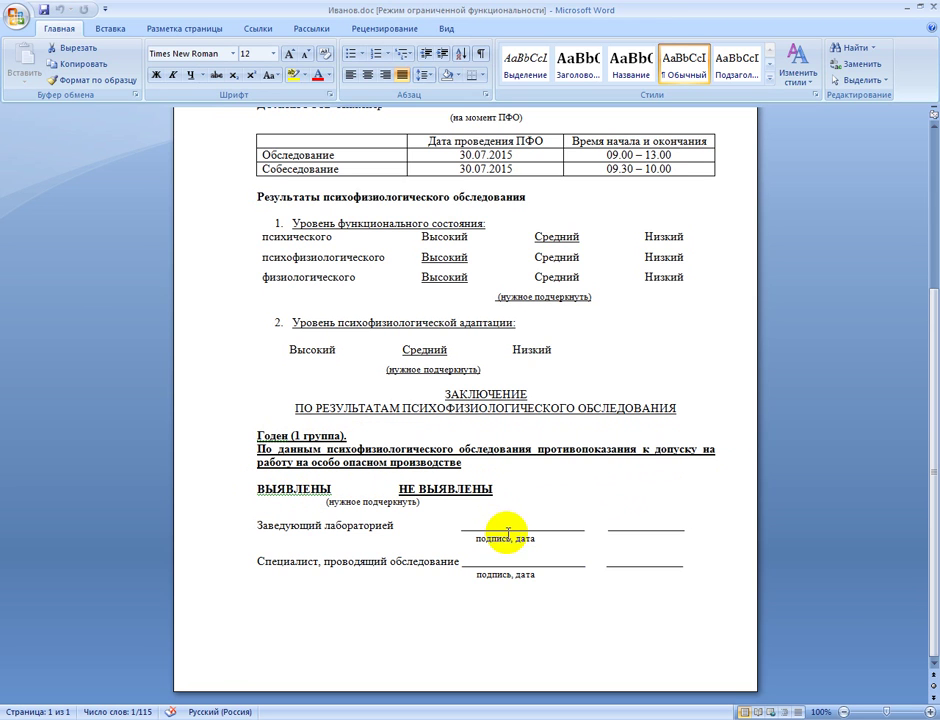
scroll(442, 397, up, 3)
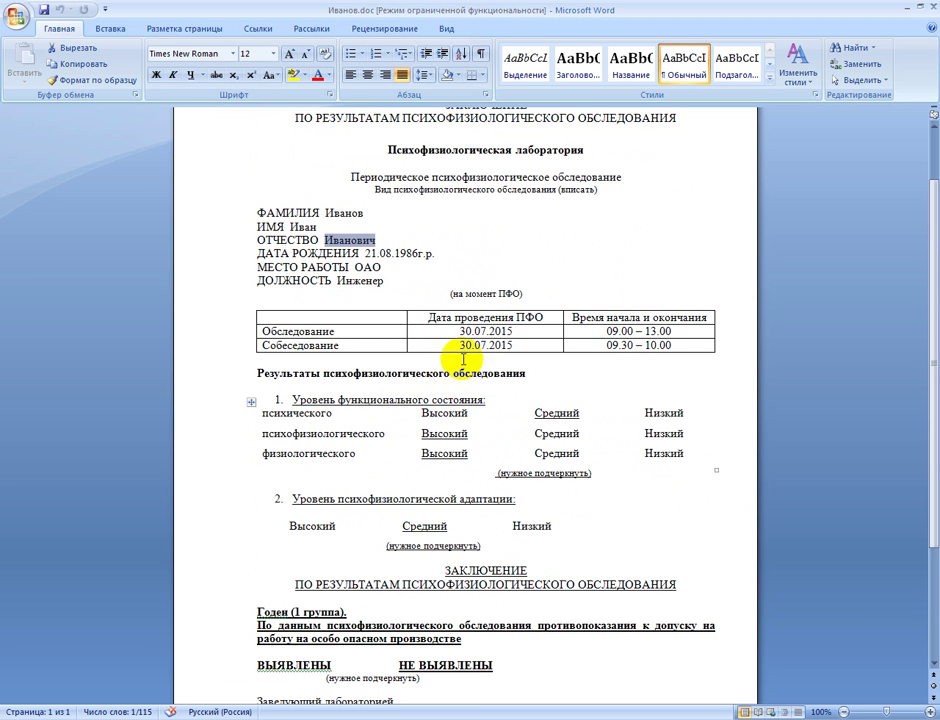
click(497, 245)
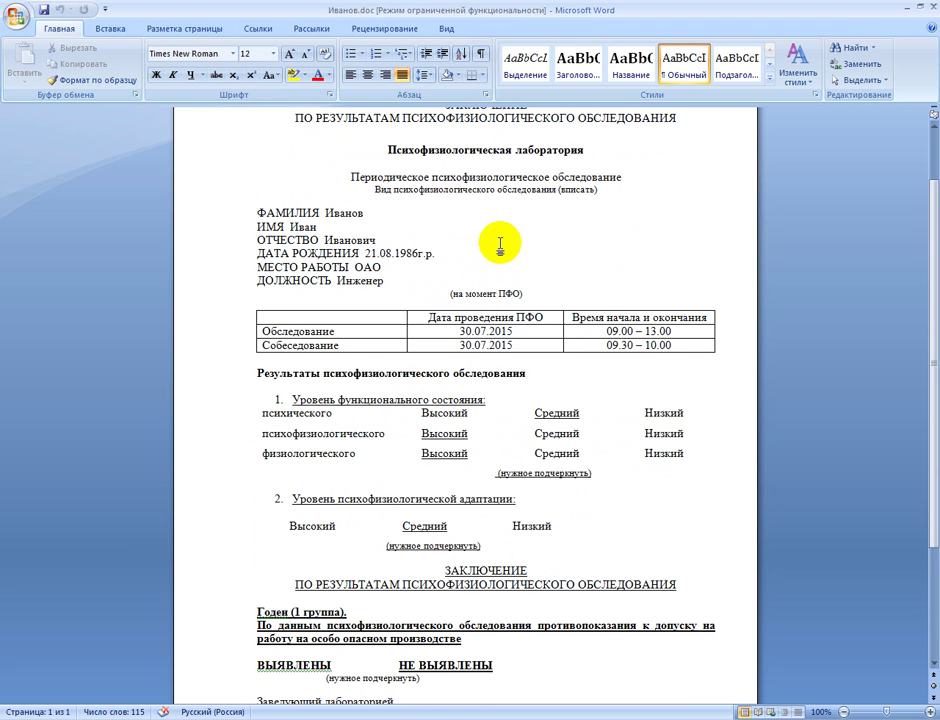
scroll(500, 245, up, 1)
click(934, 8)
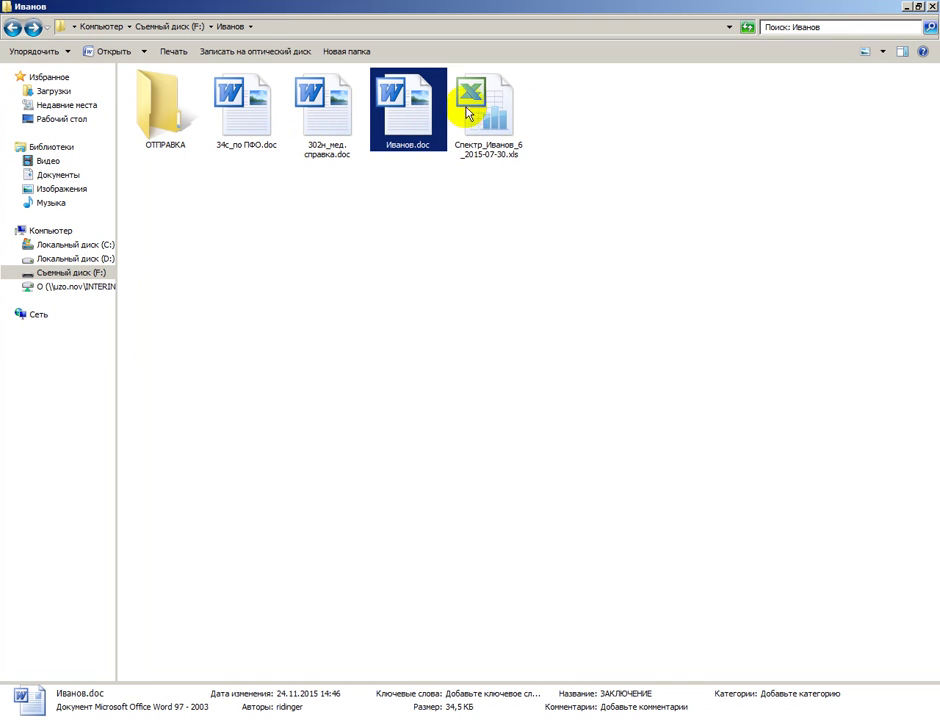
Step: Highlight in turn the ОТПРАВКА folder, the Спектр workbook and 34с_по ПФО.doc in the examinee's folder
click(165, 110)
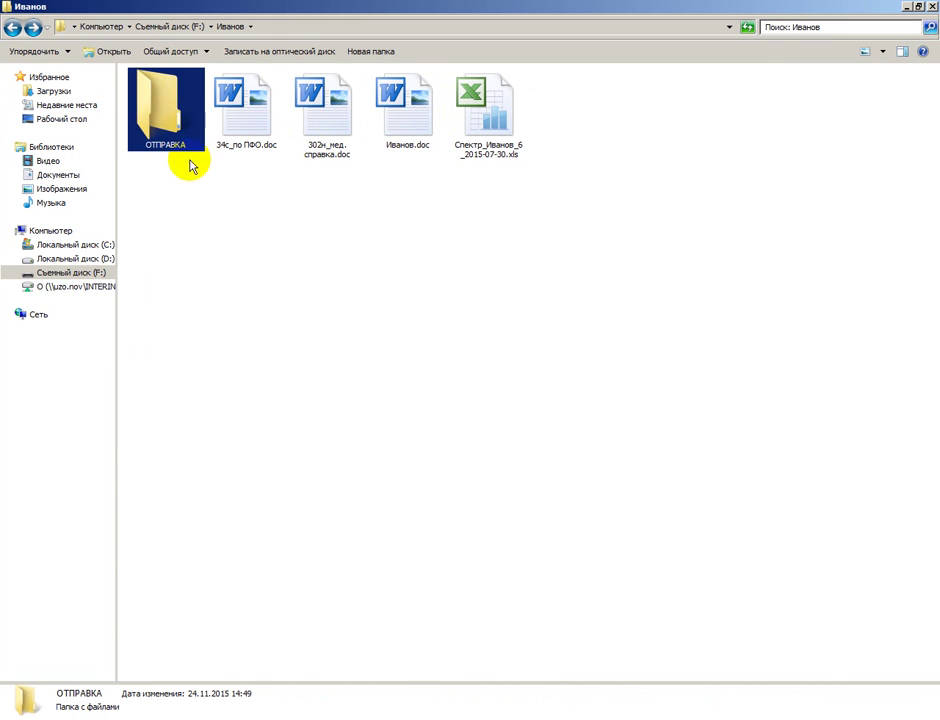
click(497, 135)
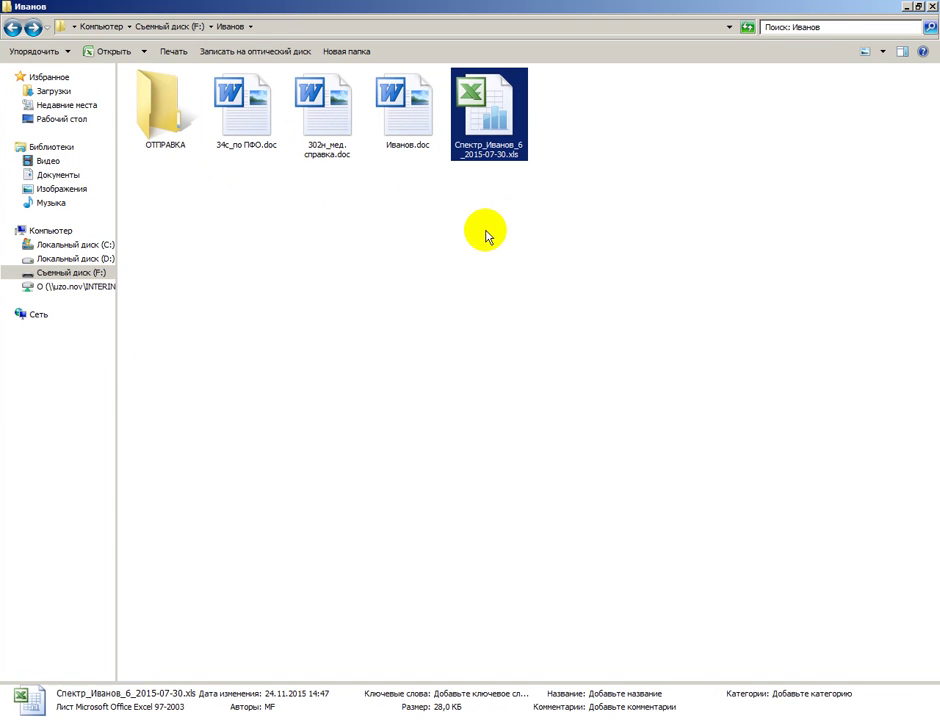
click(247, 125)
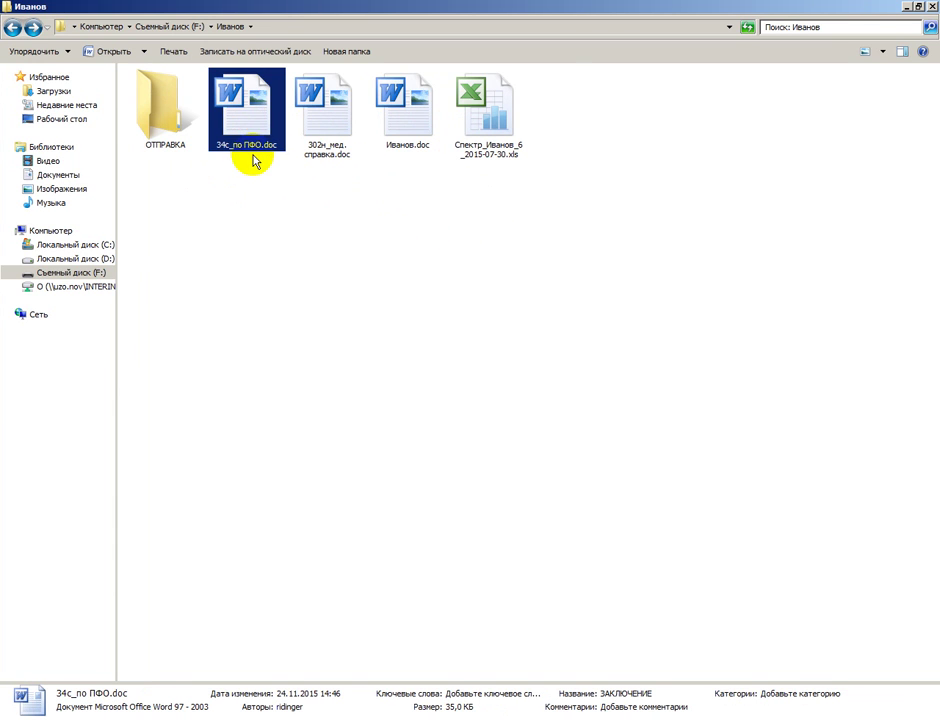
Step: Open 302н_мед. справка.doc and highlight the commission's conclusion text, the blank position line and the НЕТ option in turn
click(329, 118)
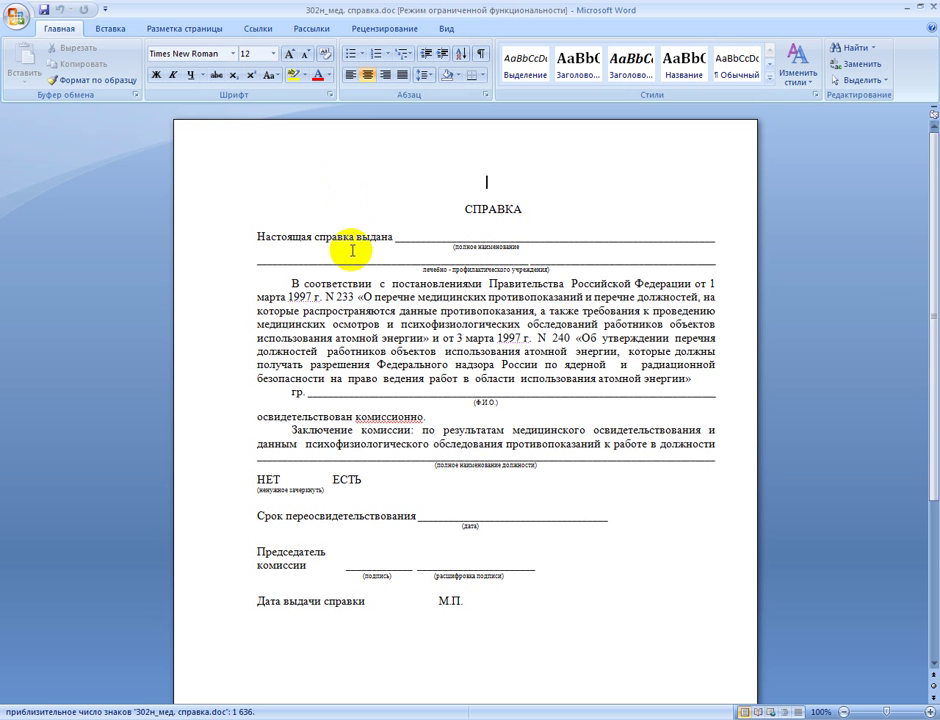
scroll(350, 238, down, 1)
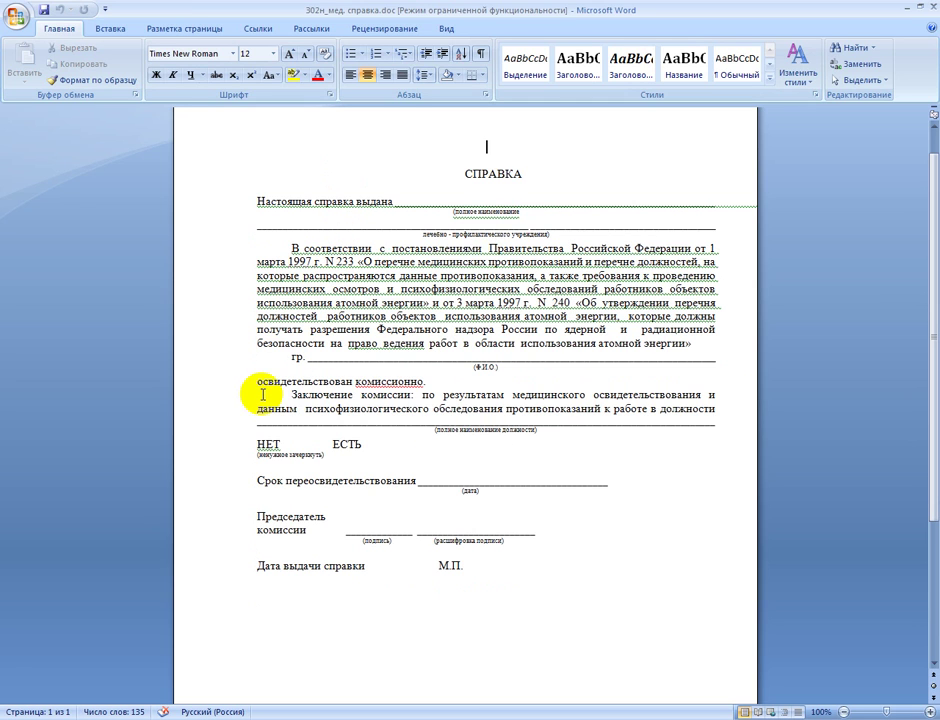
drag(252, 394, 731, 414)
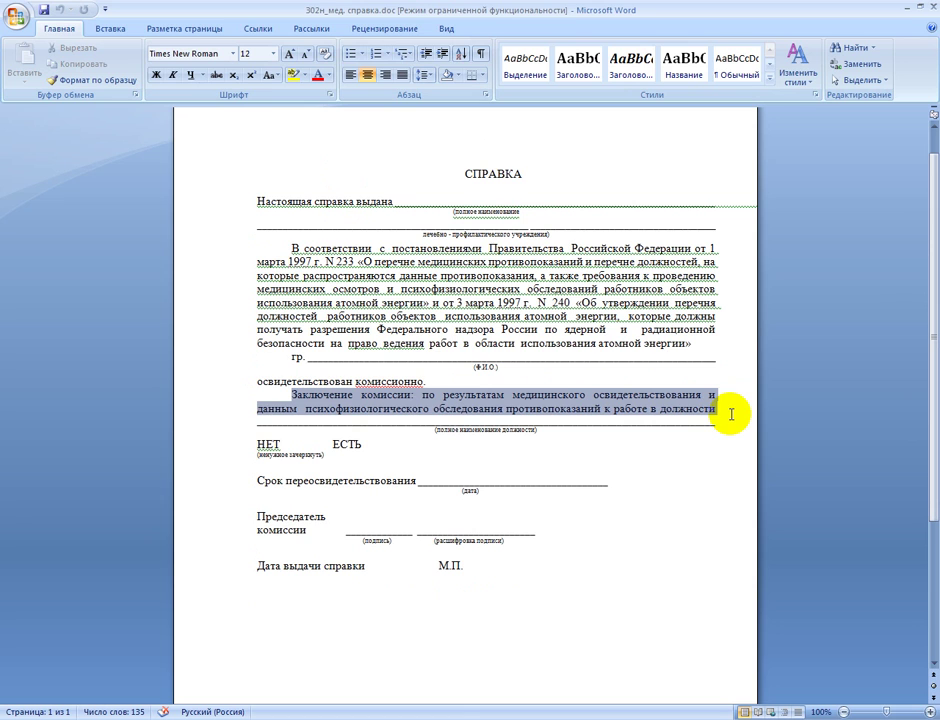
click(419, 412)
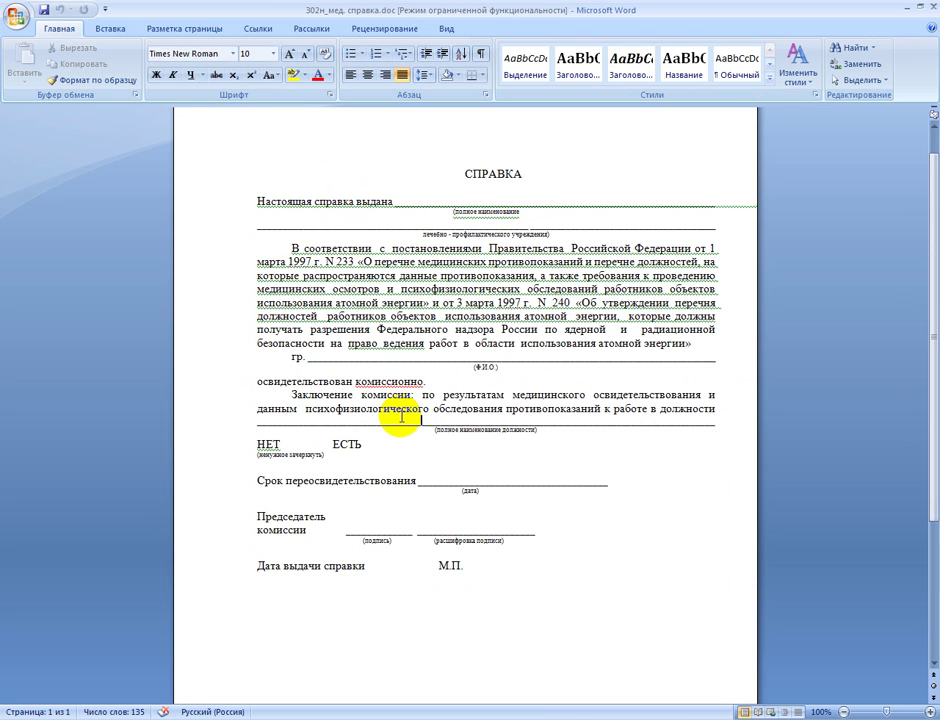
drag(371, 420, 491, 422)
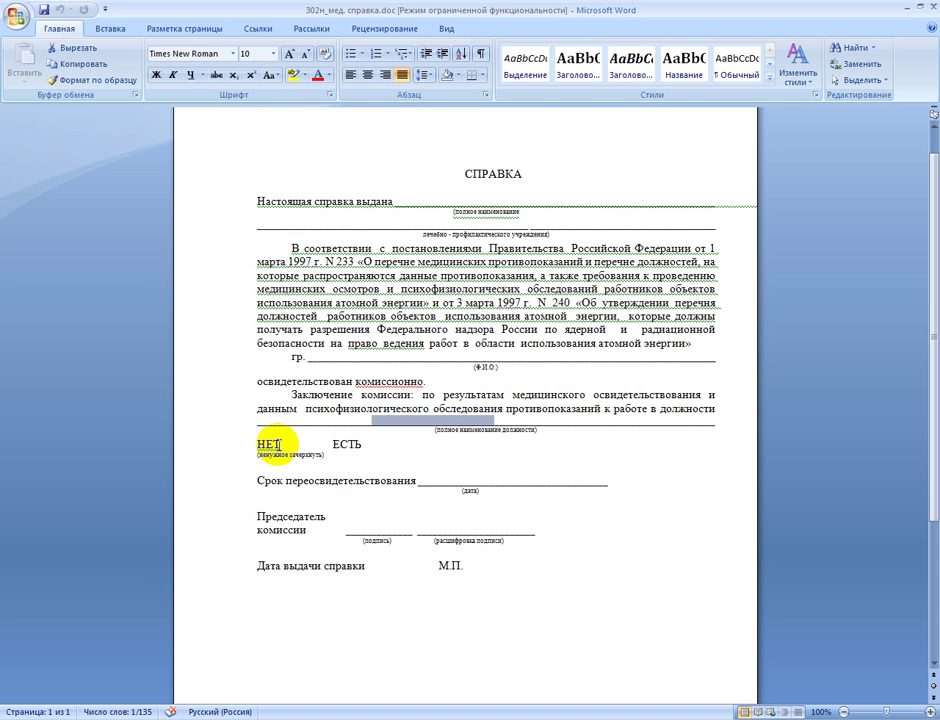
drag(280, 445, 258, 444)
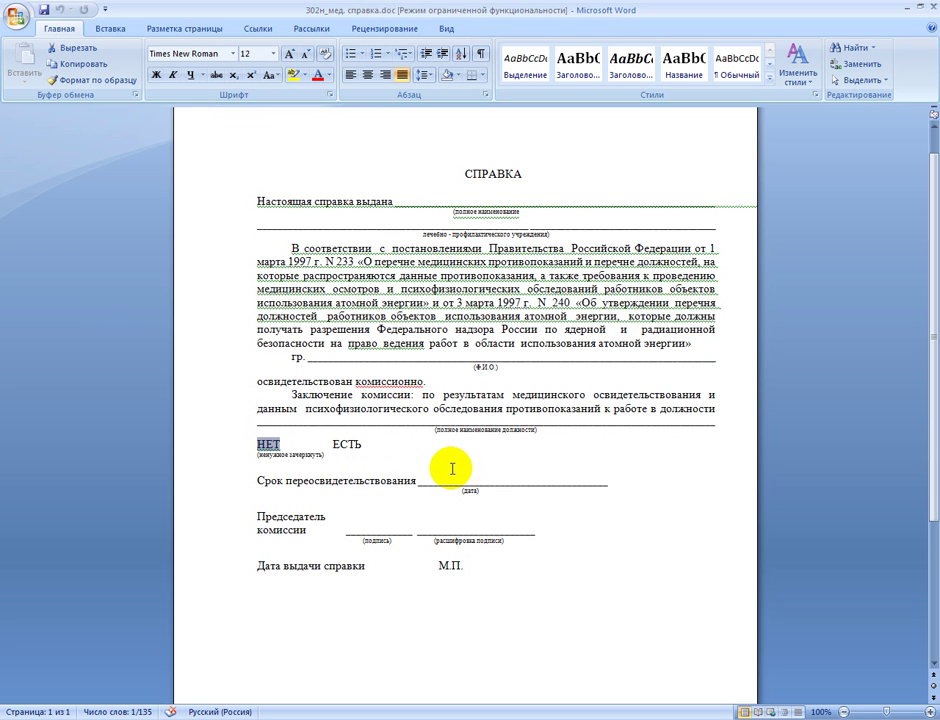
Step: Examine the certificate's re-examination date, chairman's signature, issue date and seal fields, and close the certificate
scroll(451, 468, down, 2)
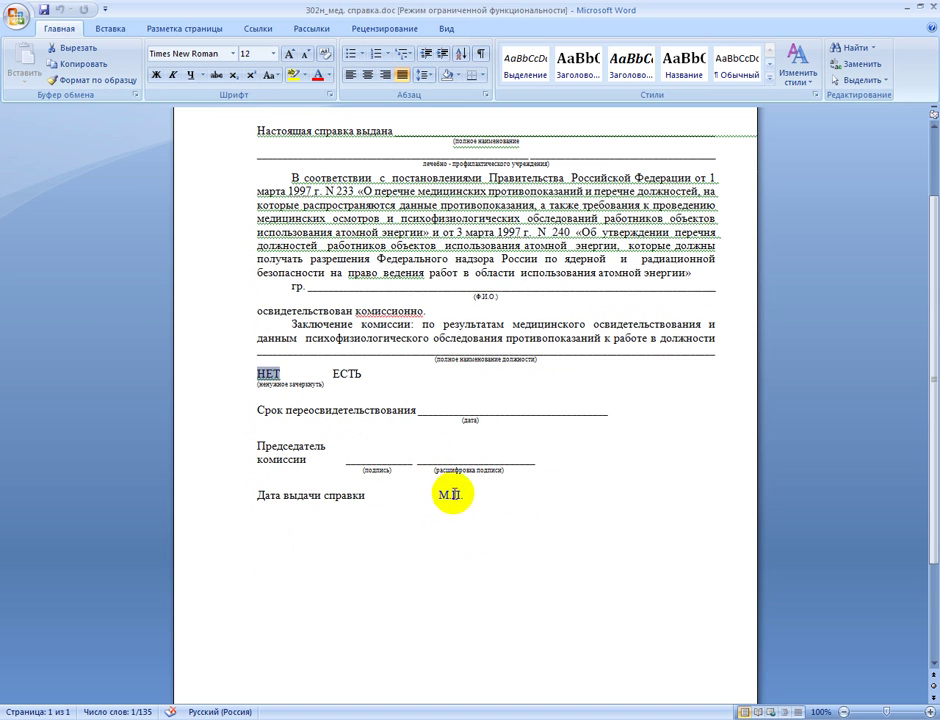
scroll(462, 430, up, 3)
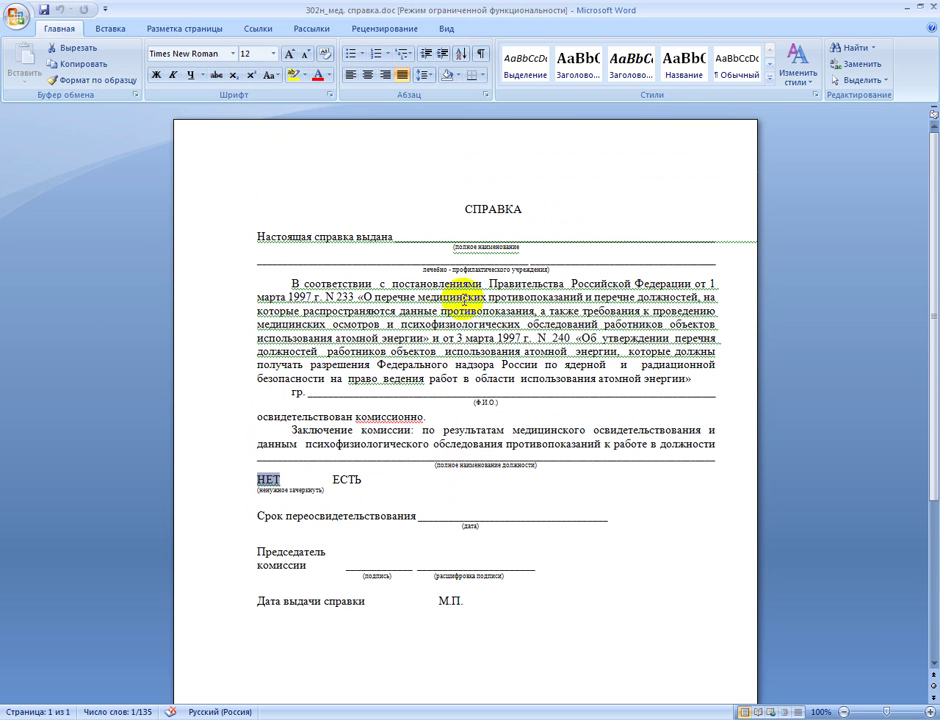
click(912, 9)
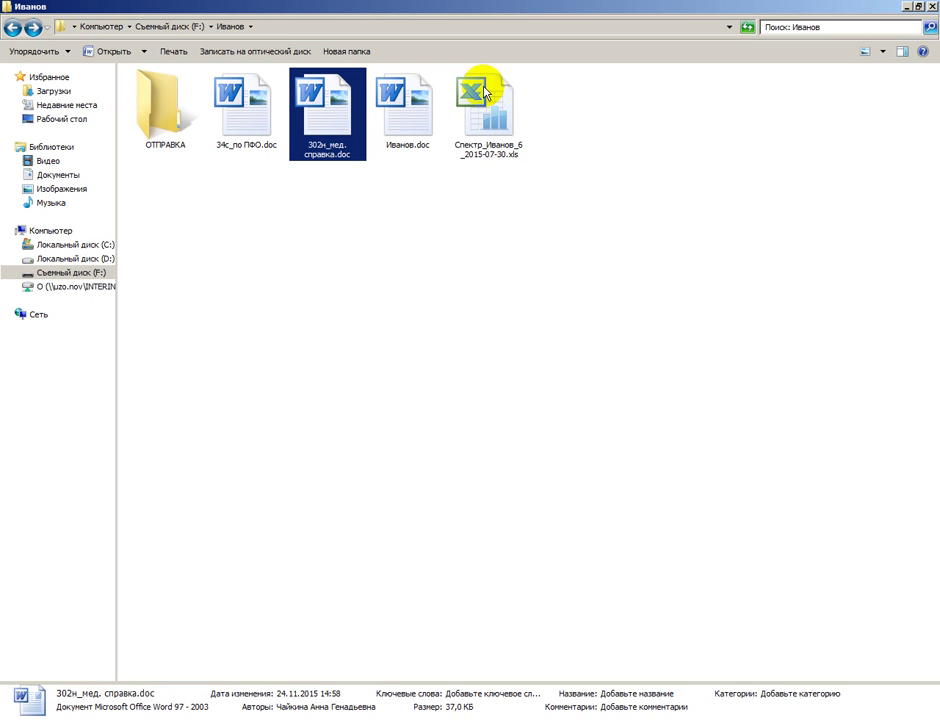
Step: Reopen 34с_по ПФО.doc and look through the blank conclusion form from the personal data fields to the signatures and seal
click(242, 98)
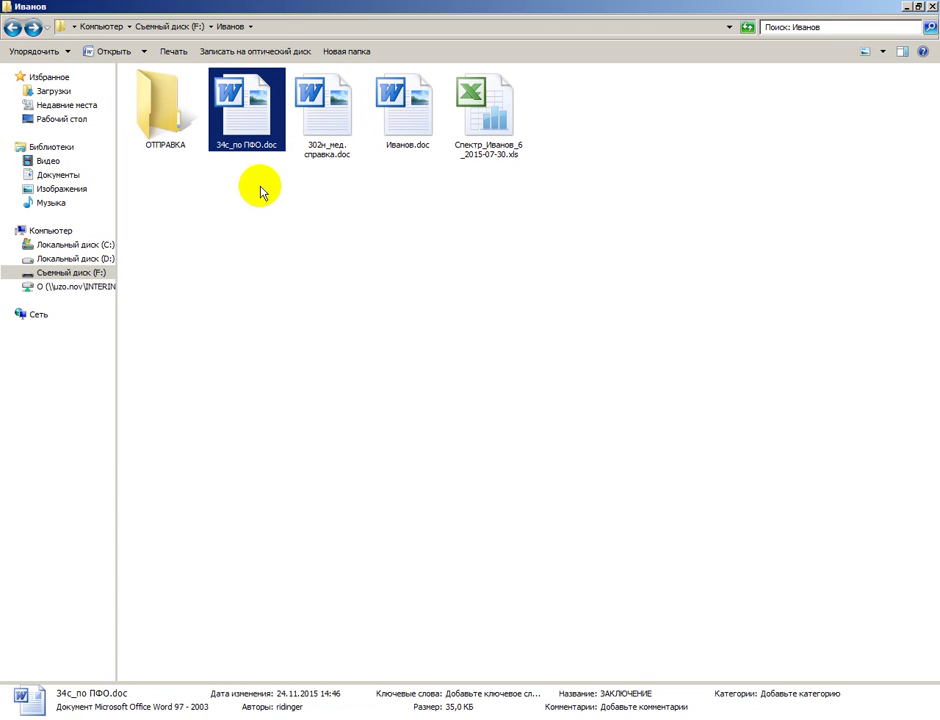
click(260, 188)
click(250, 120)
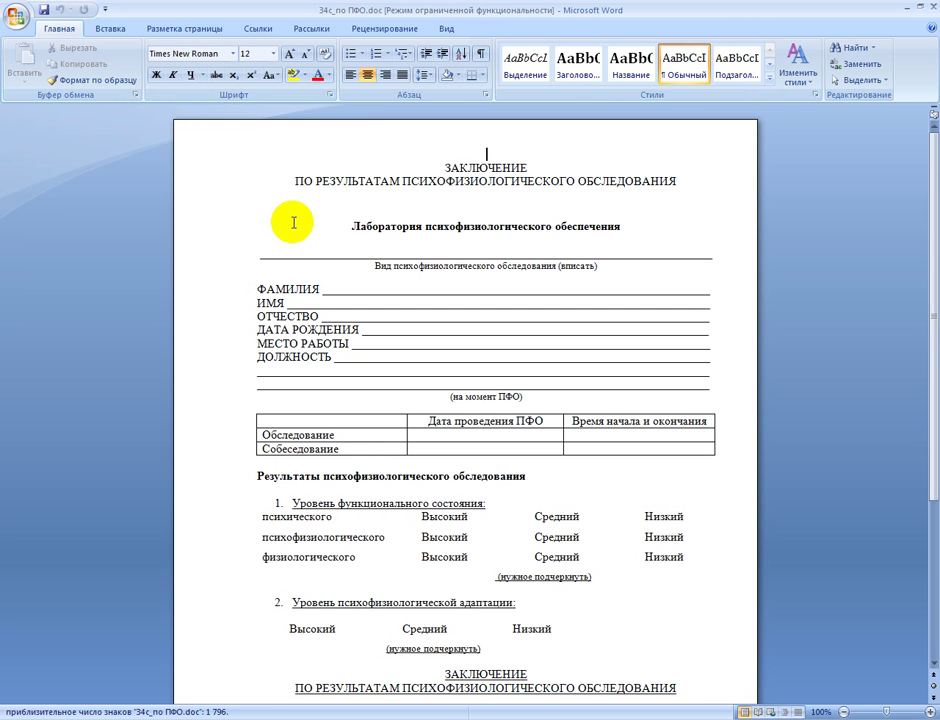
scroll(288, 220, down, 3)
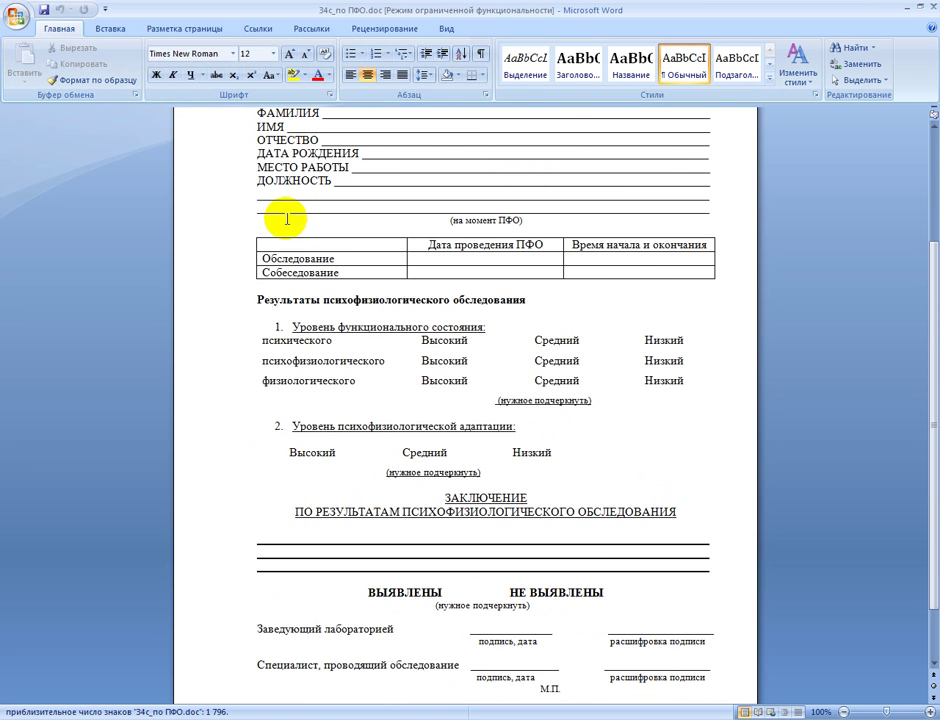
scroll(288, 220, down, 2)
scroll(288, 220, up, 4)
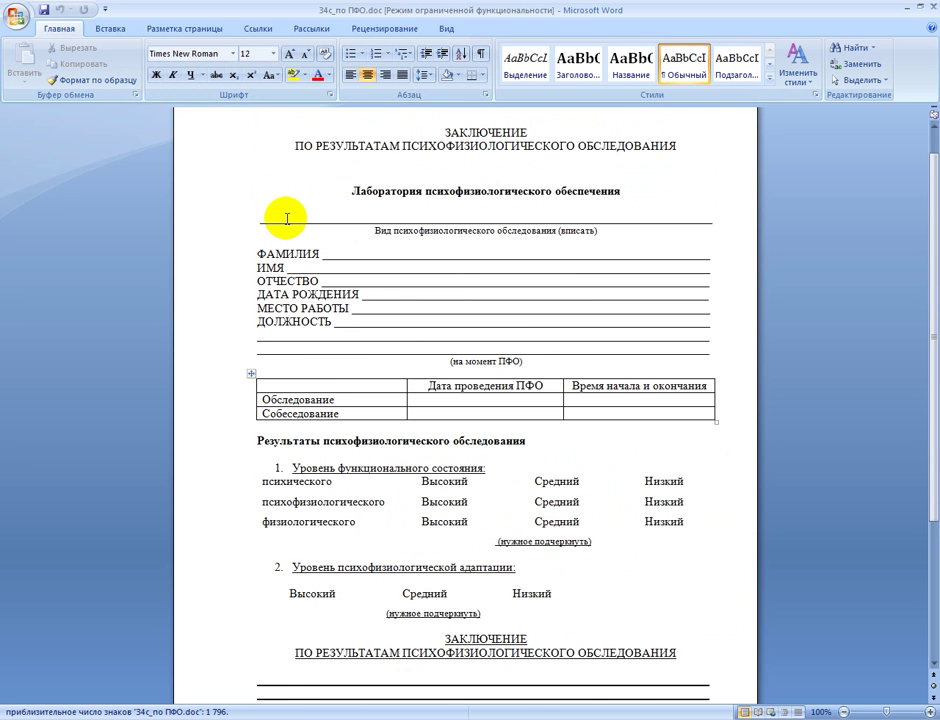
scroll(288, 220, down, 2)
scroll(288, 220, down, 2)
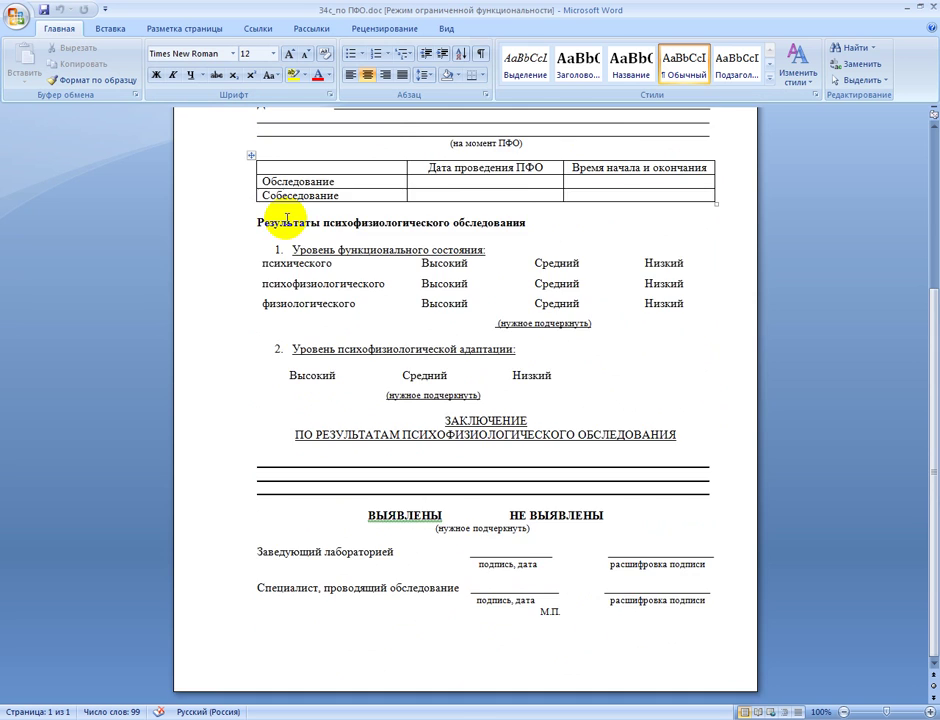
scroll(288, 220, up, 4)
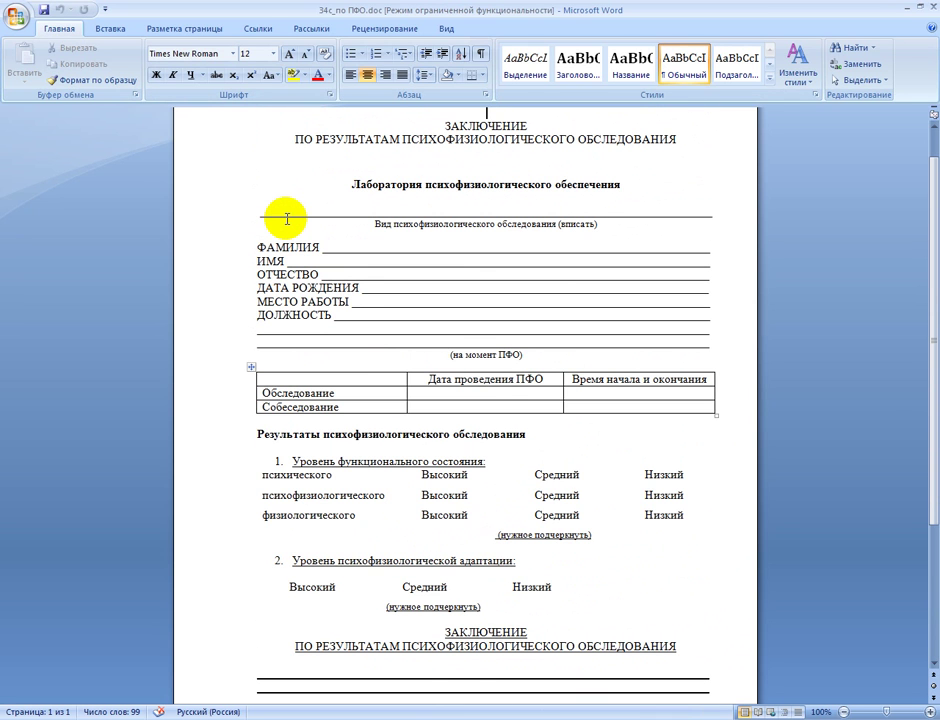